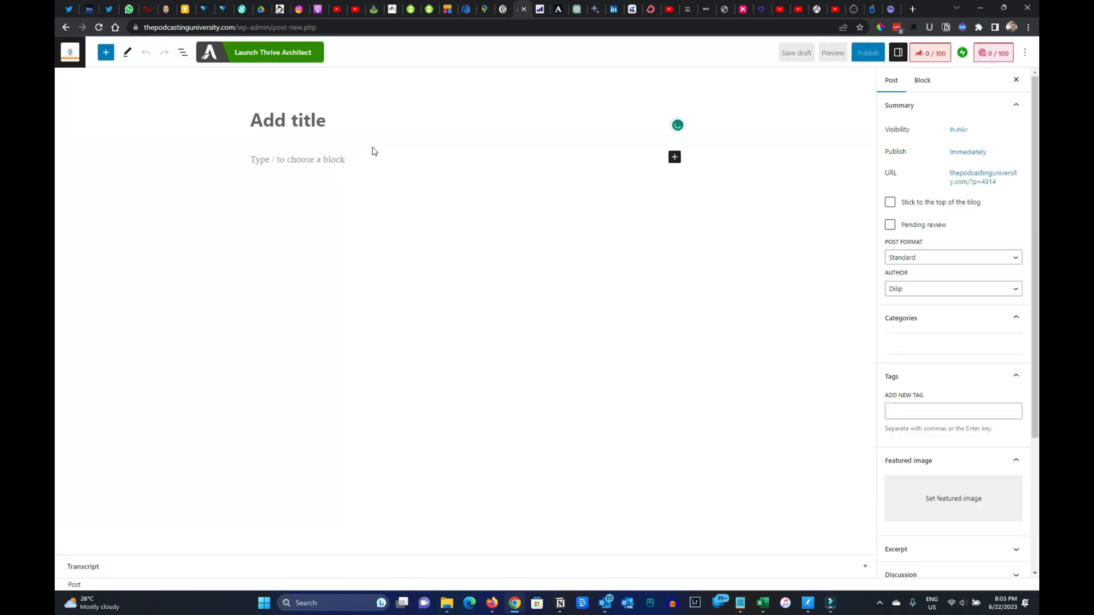
Title the new post "Test Post to Check the Embed" and start its empty first paragraph block
text(Te)
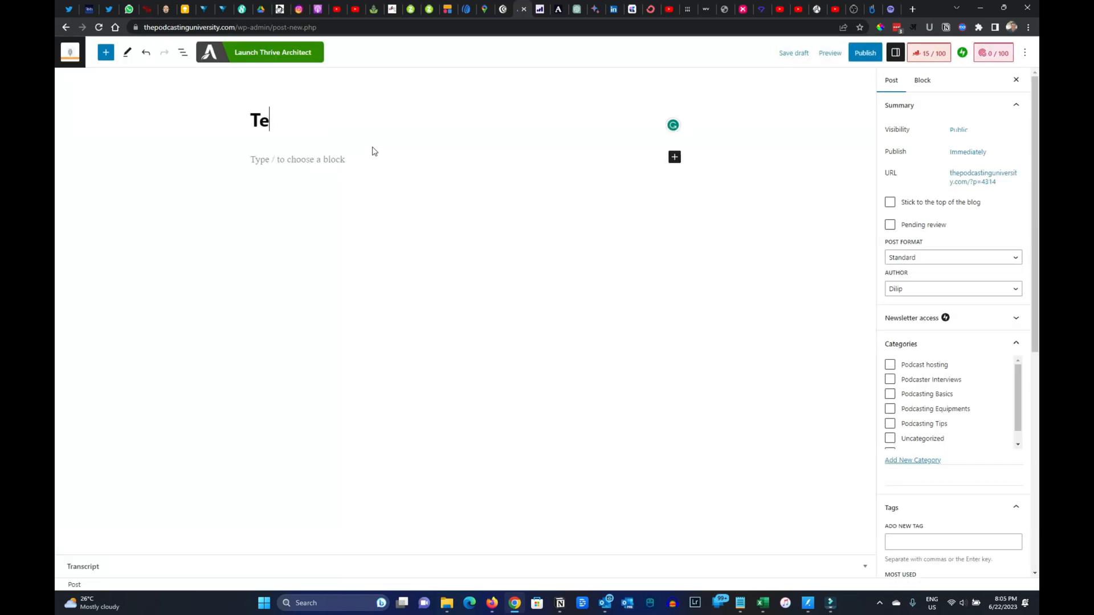
text(st Post)
text( to )
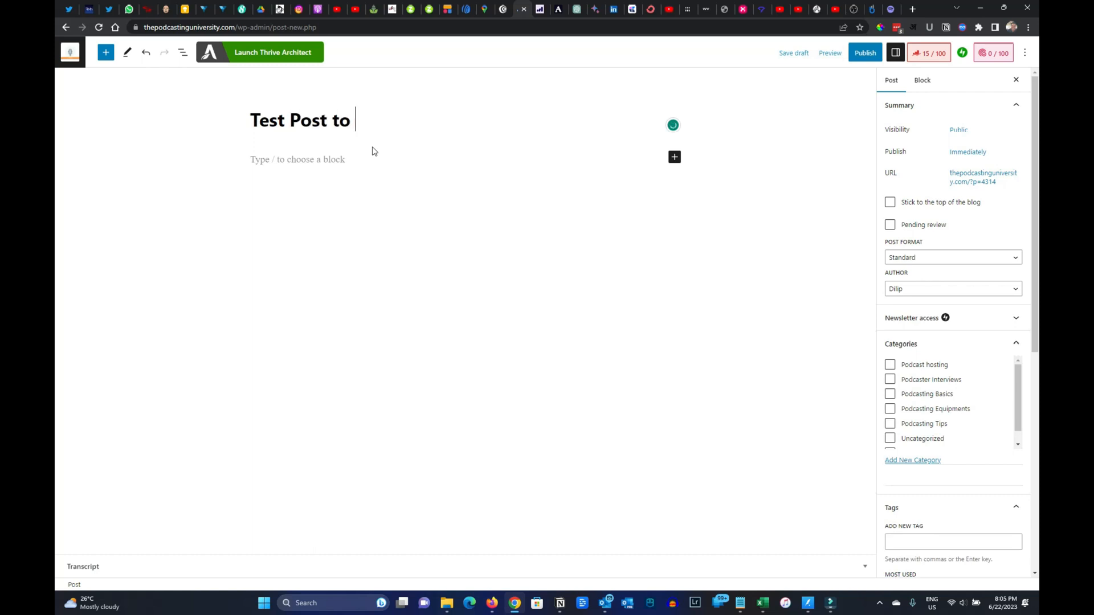
text(Check the Embed)
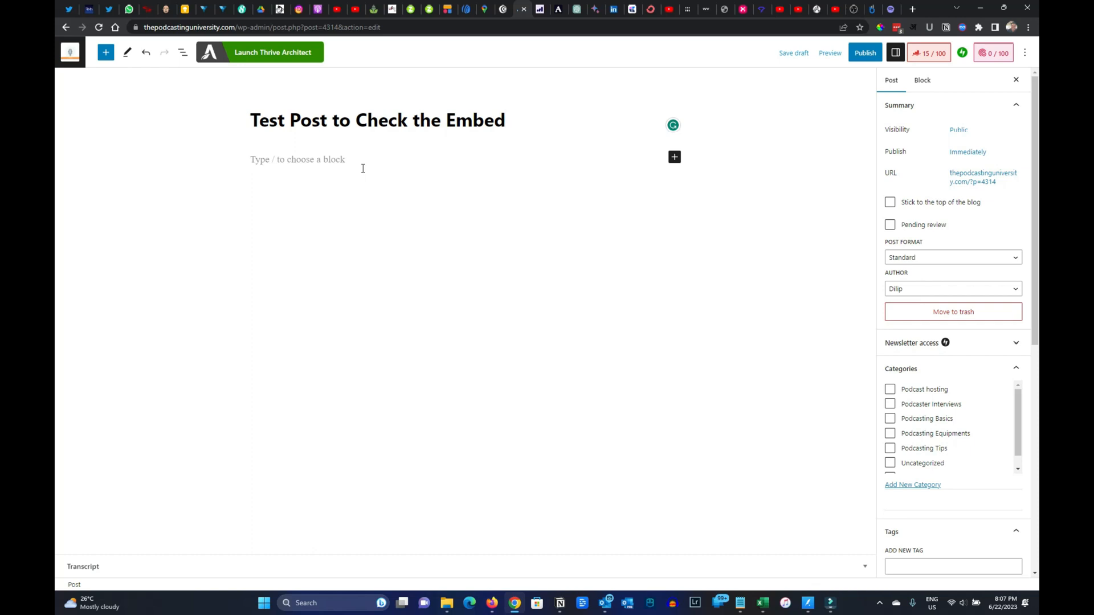
click(363, 169)
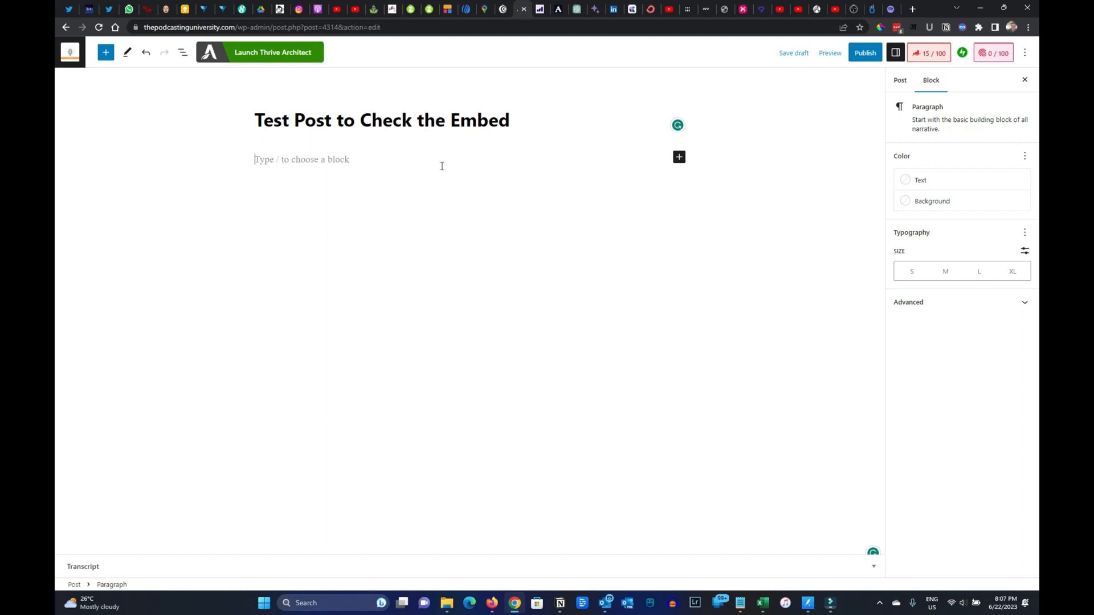
Switch to the Mobile Podcasting episode in Acast, go to its publish settings and open the embed player settings
click(557, 10)
scroll(599, 114, up, 5)
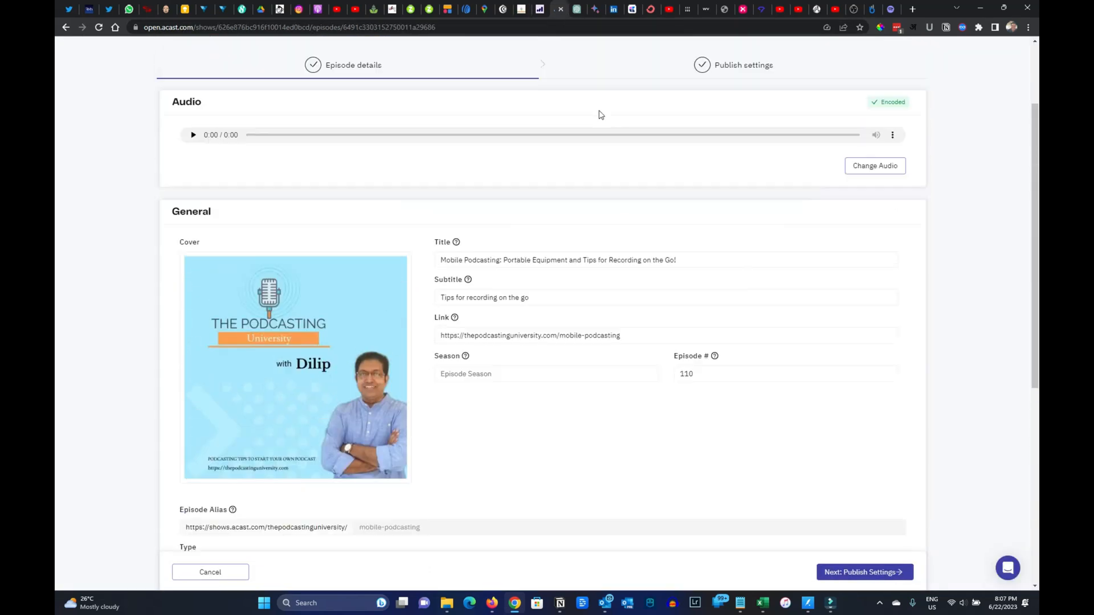
scroll(576, 232, up, 2)
scroll(576, 233, down, 4)
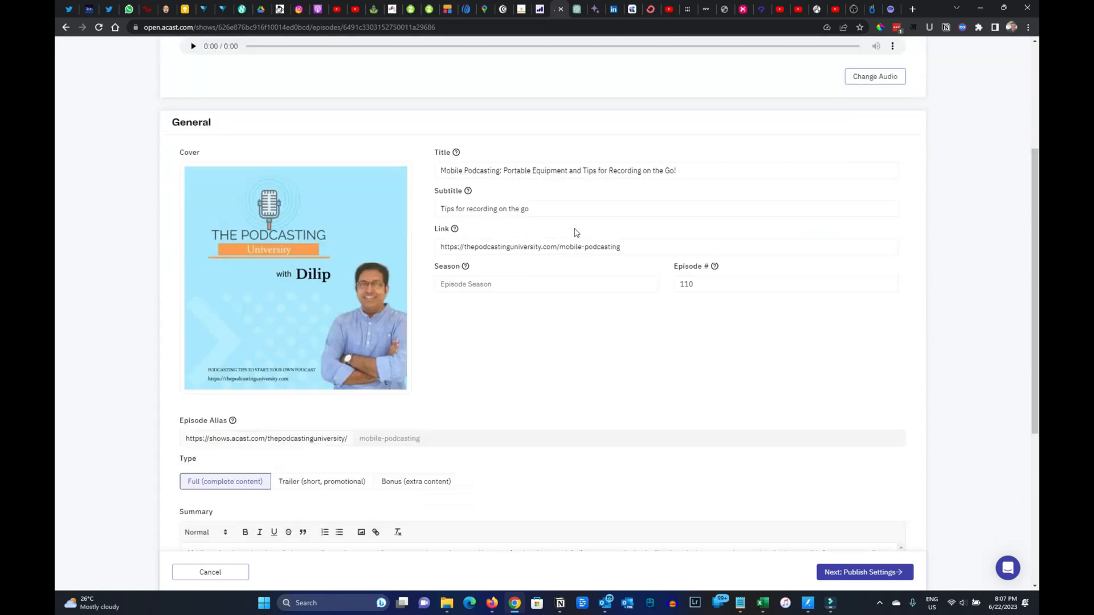
scroll(576, 232, down, 5)
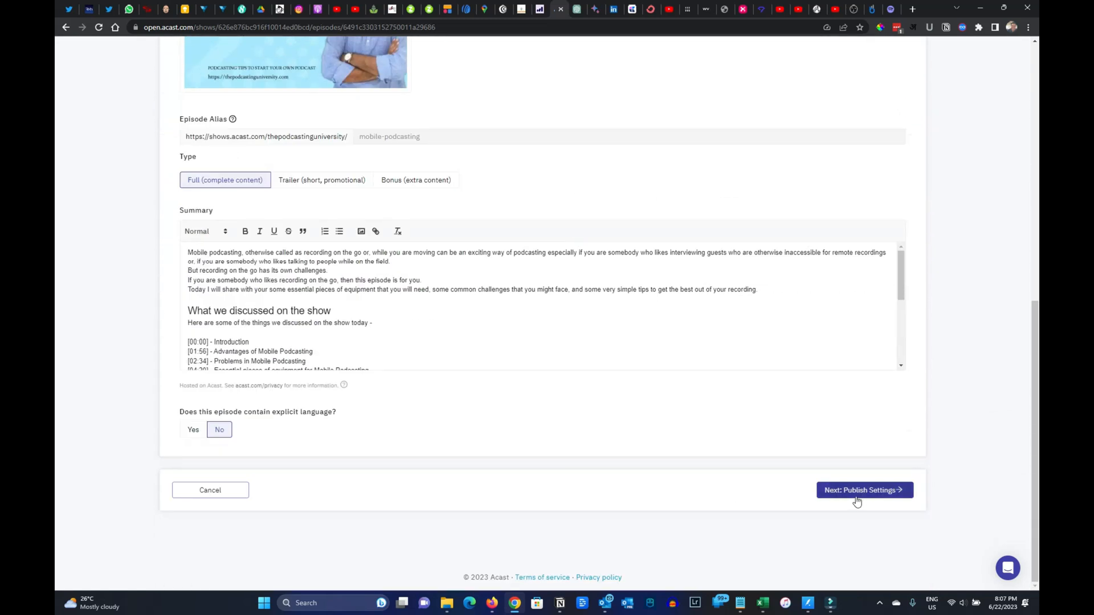
click(857, 491)
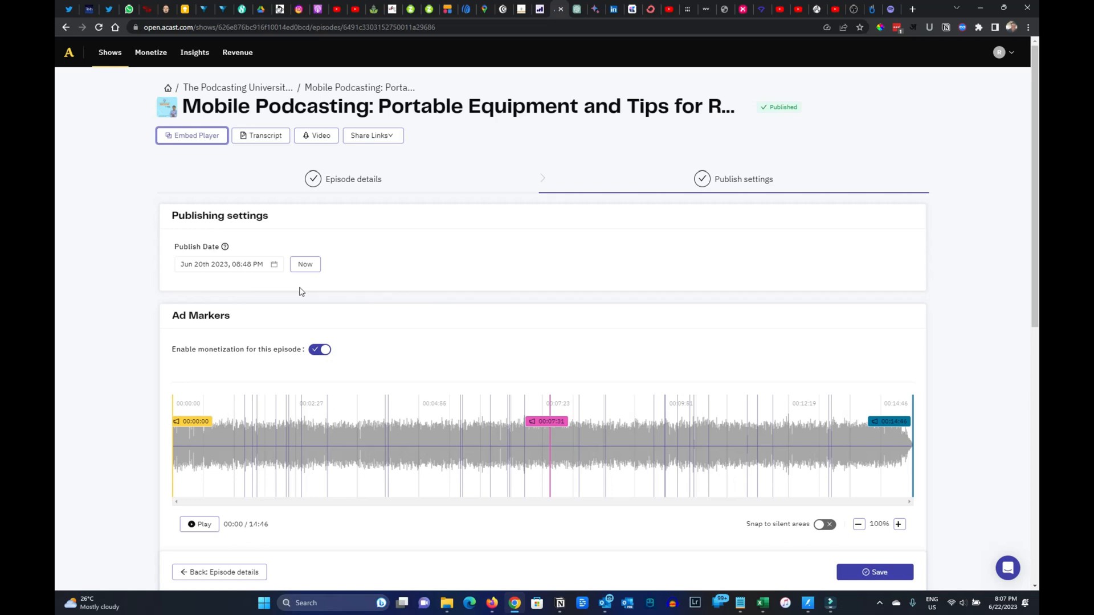
click(190, 138)
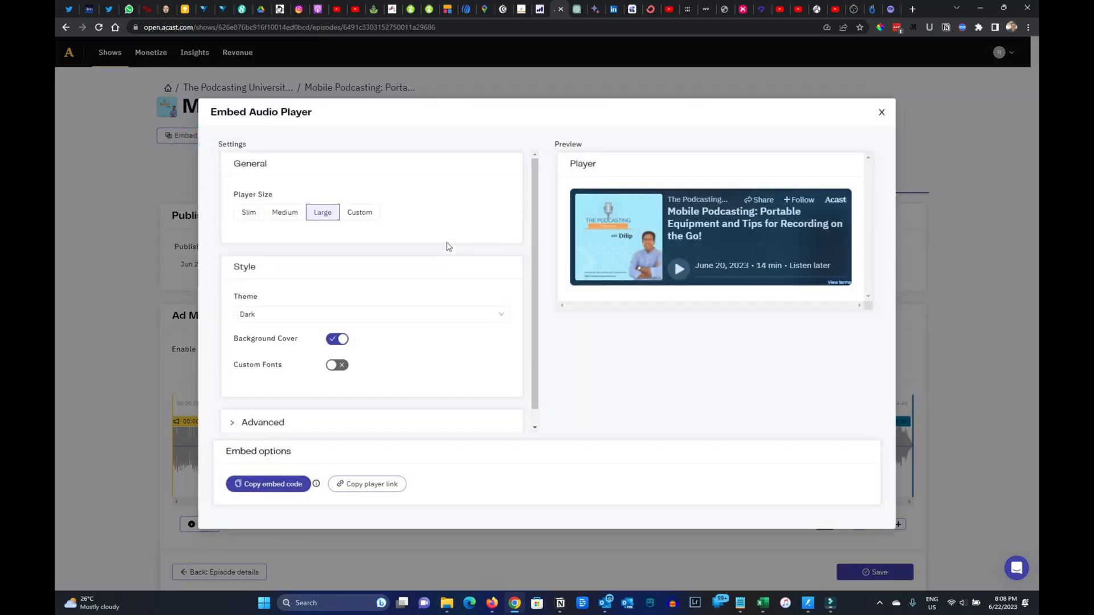
Preview the Medium and Slim embed player sizes and set the player size to Slim
scroll(458, 291, down, 1)
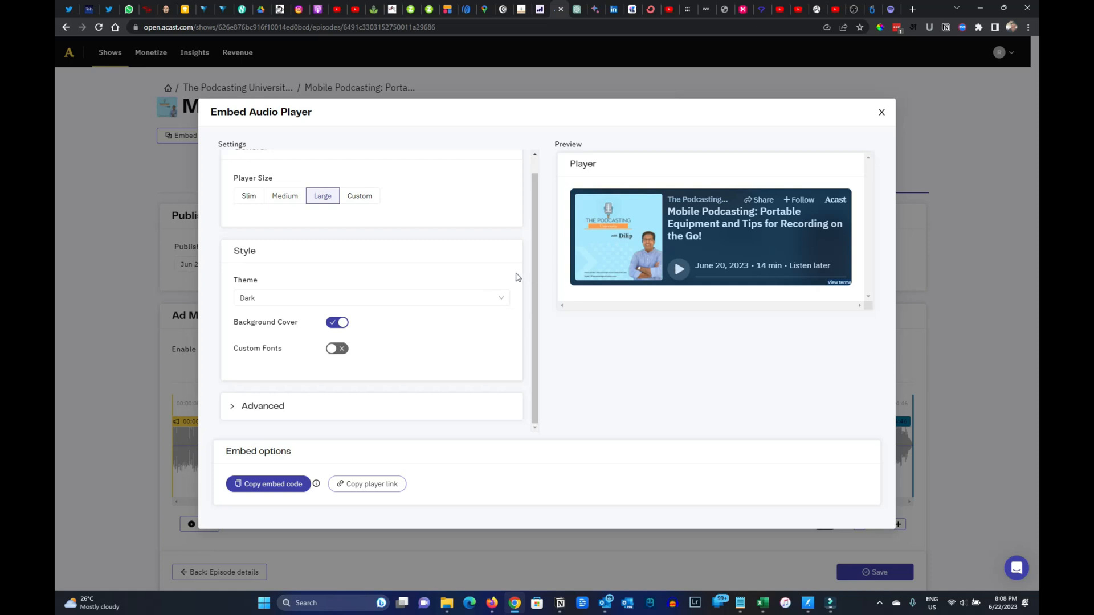
scroll(517, 277, up, 1)
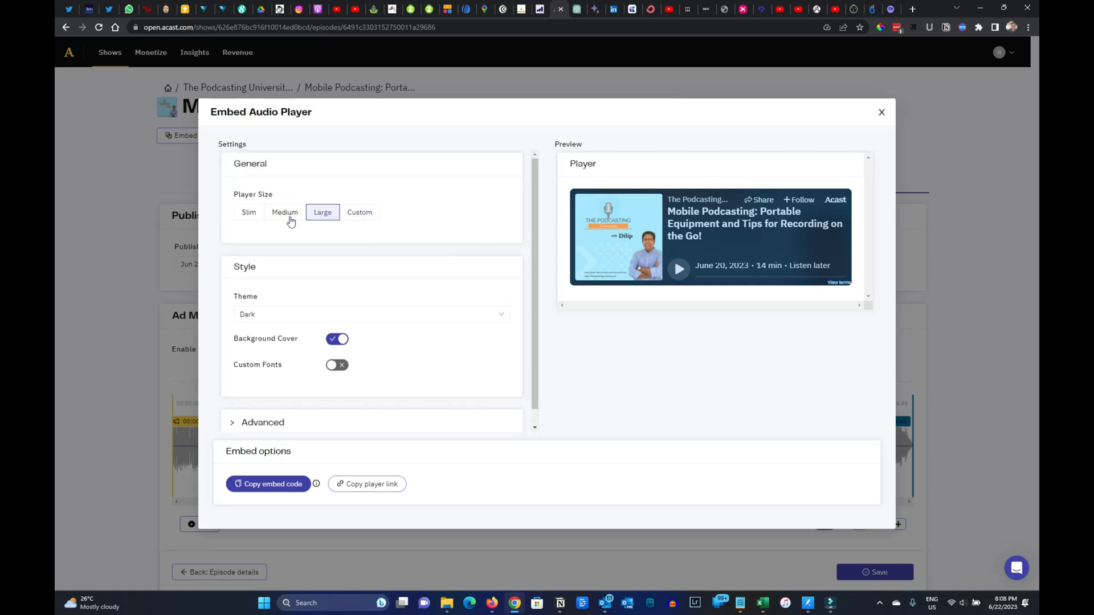
click(248, 216)
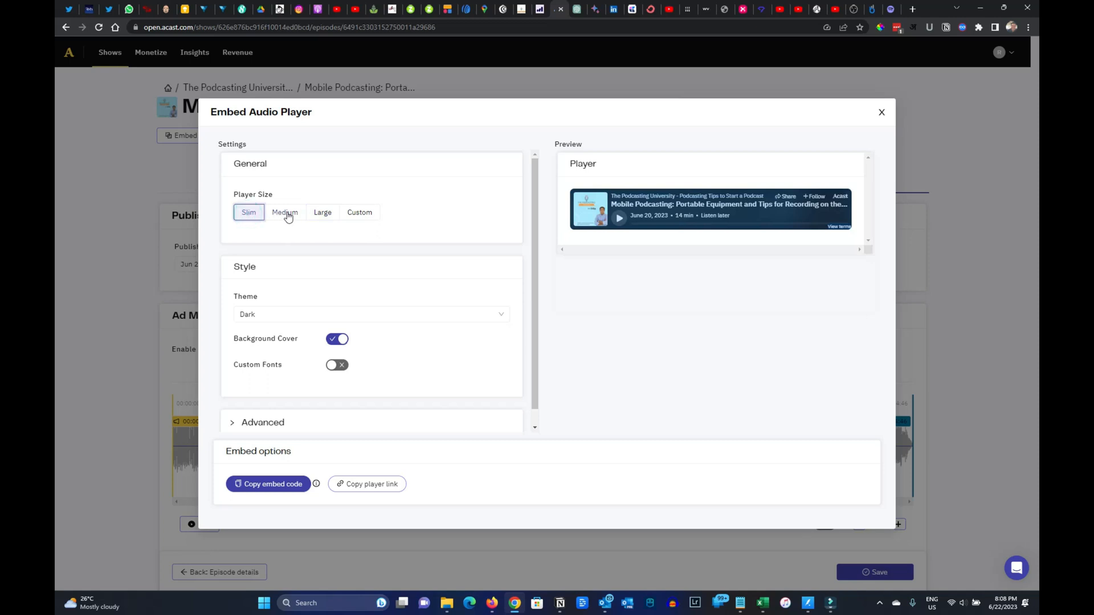
click(289, 214)
click(323, 214)
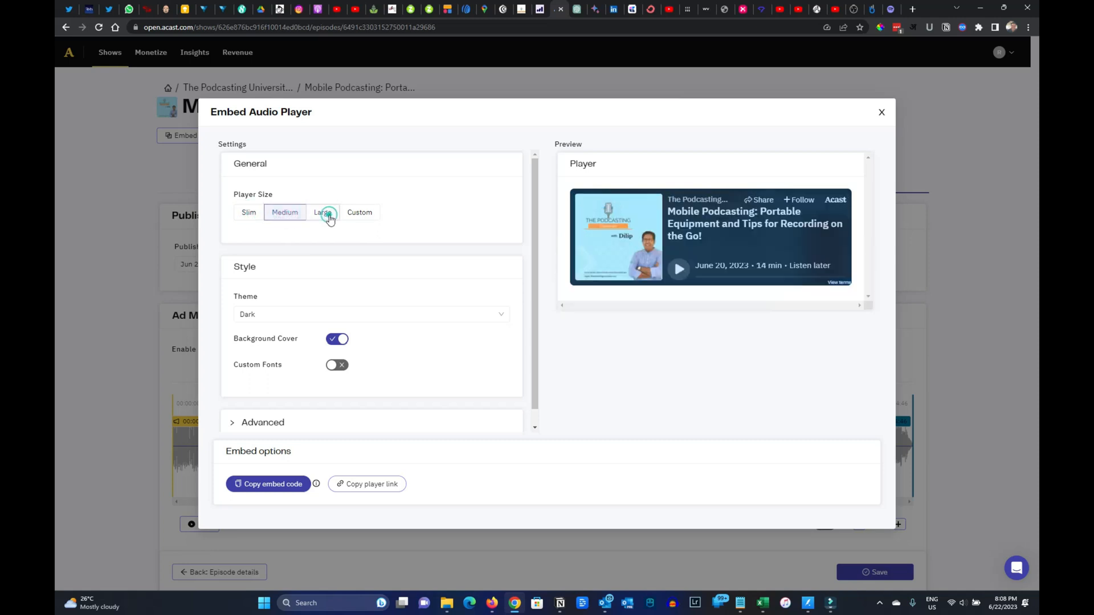
click(251, 217)
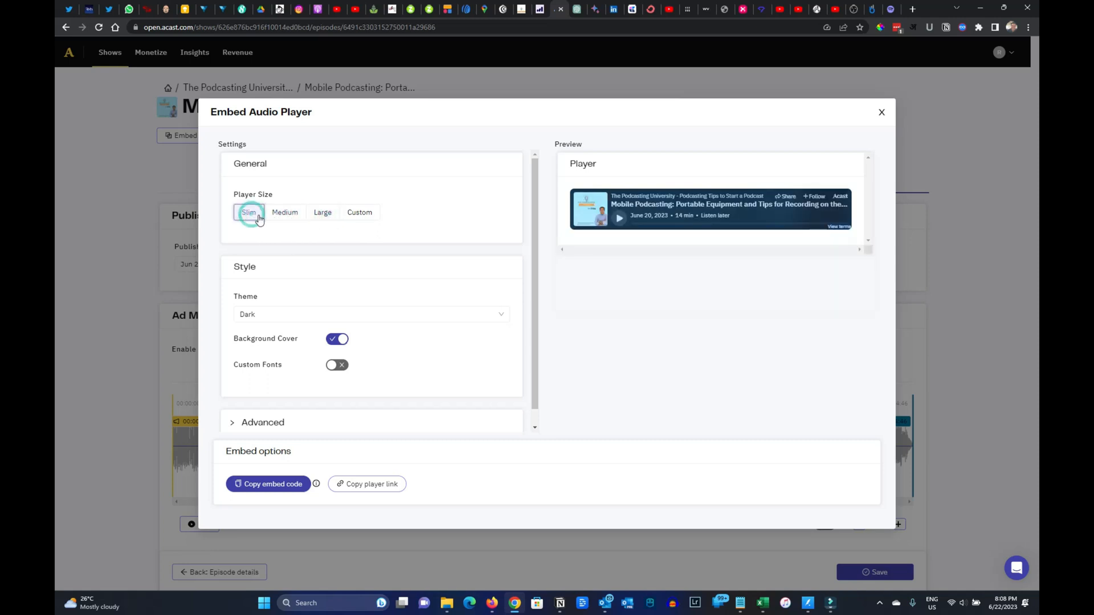
Try the "Colors from podcast cover" theme on the embed player, and set the theme back to Dark
click(494, 318)
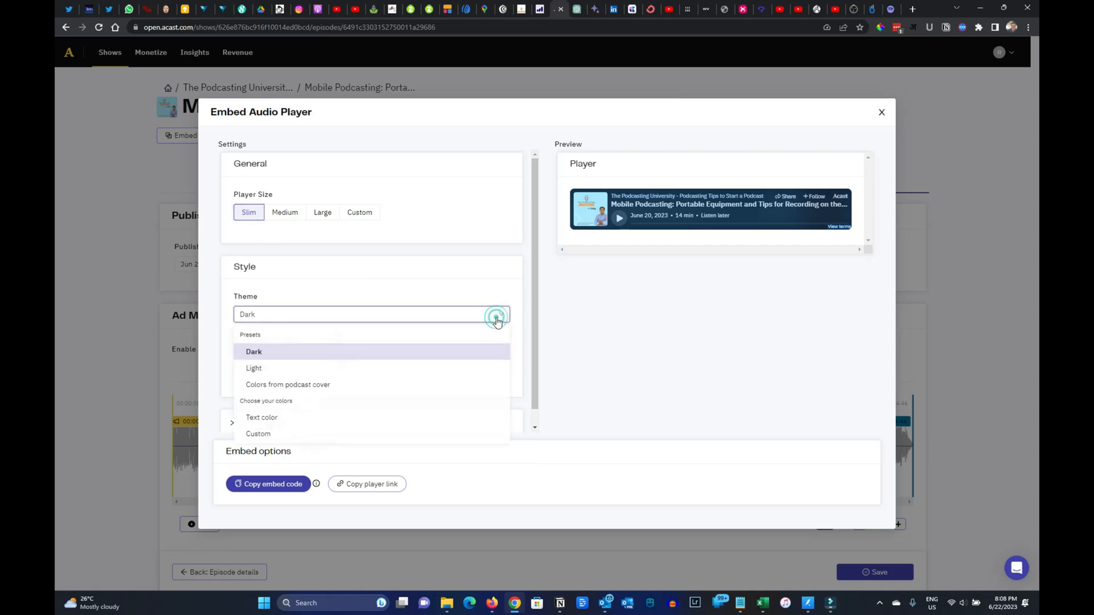
click(339, 385)
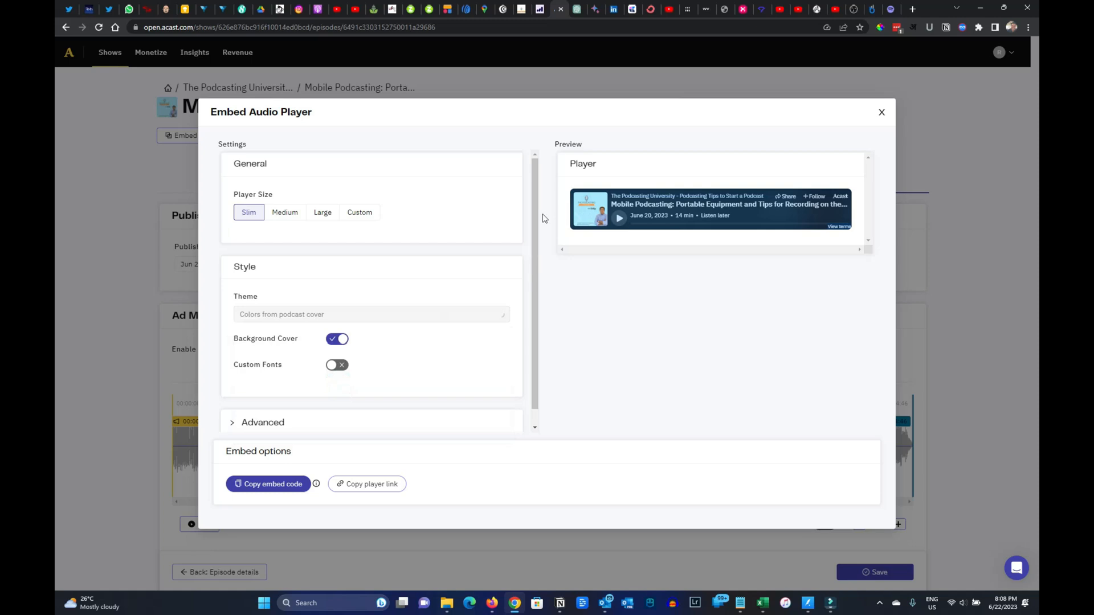
scroll(471, 265, down, 1)
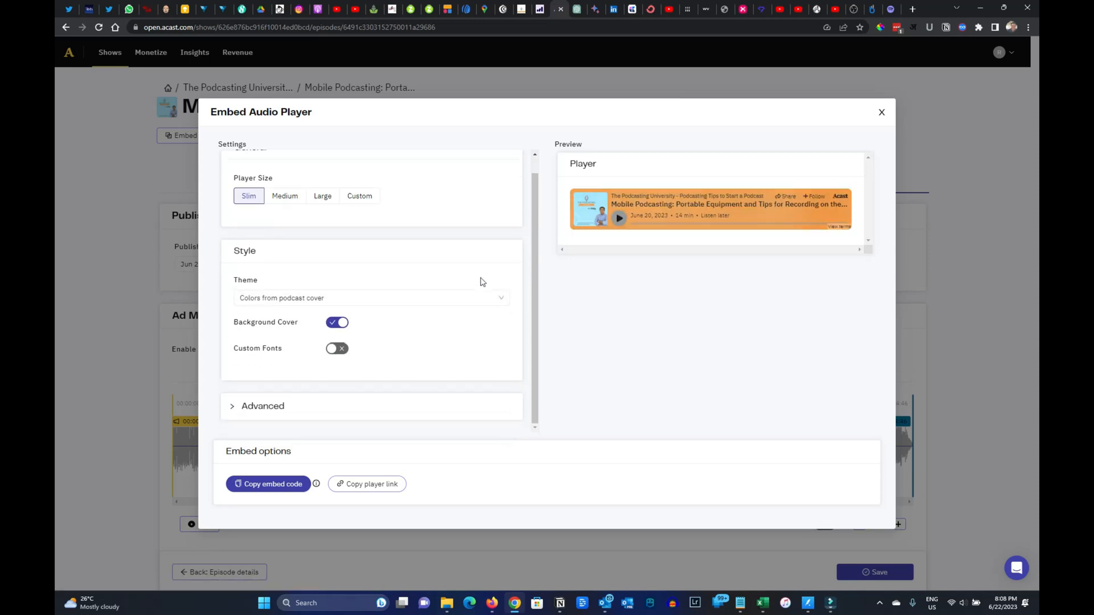
click(448, 300)
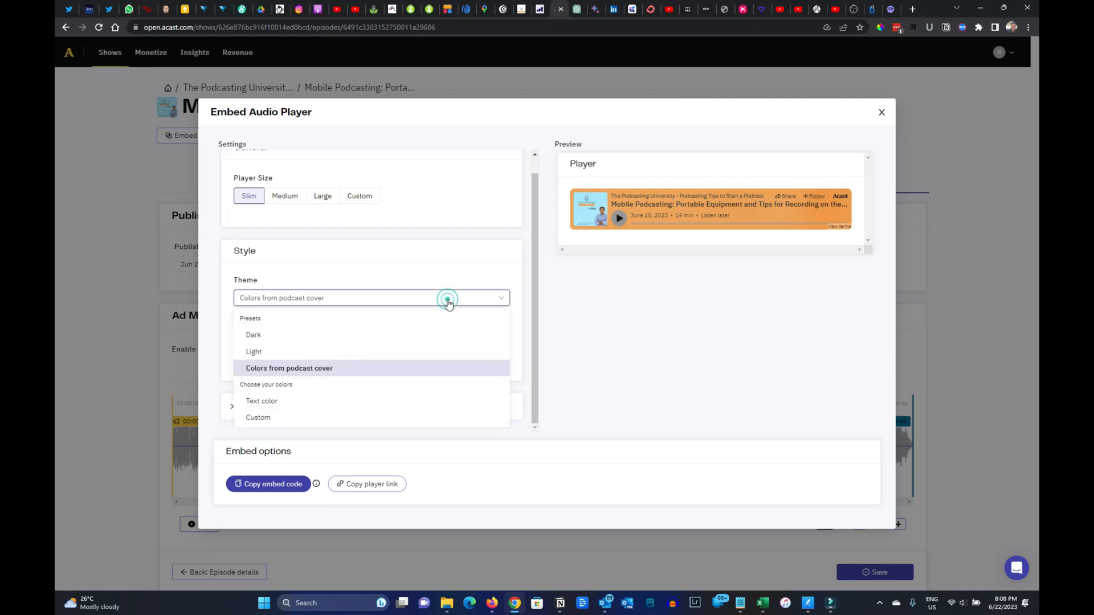
click(340, 336)
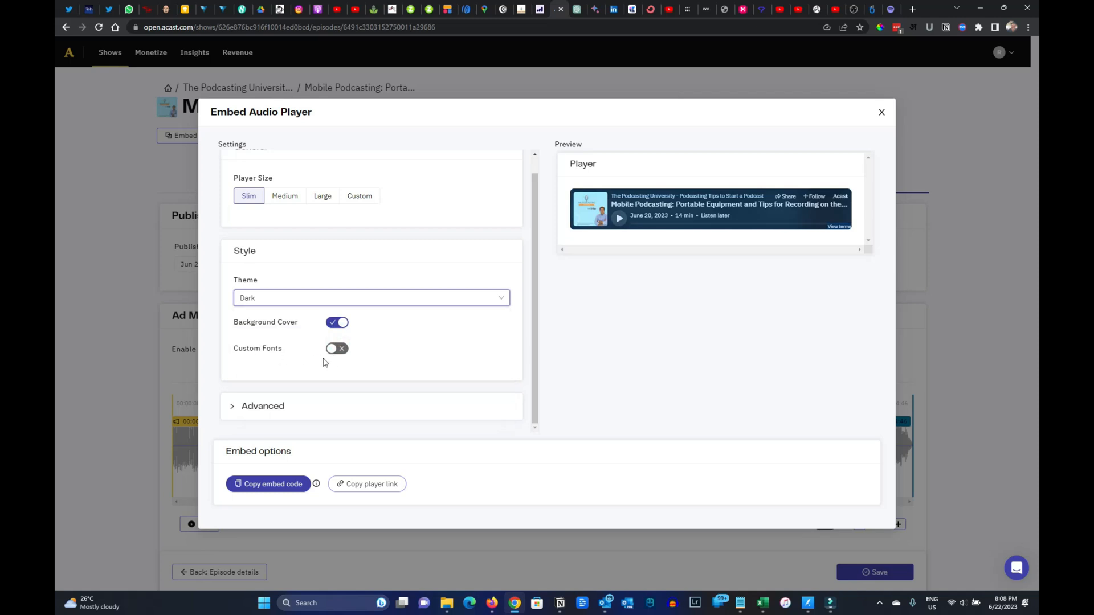
Expand the advanced player options, copy the embed code and return to the WordPress test post
click(246, 406)
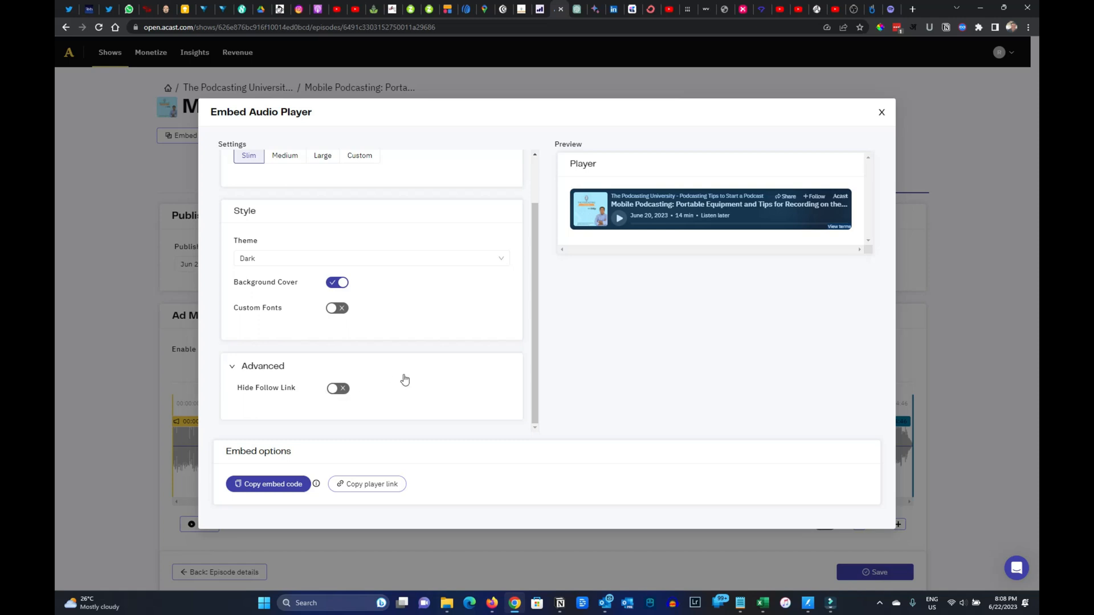
click(288, 485)
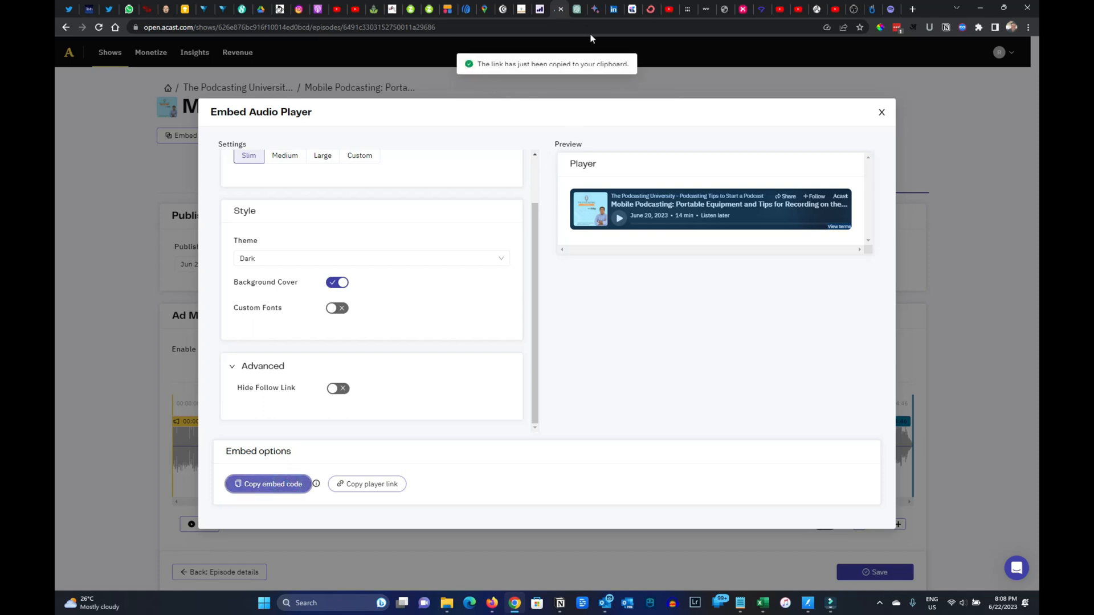
click(519, 10)
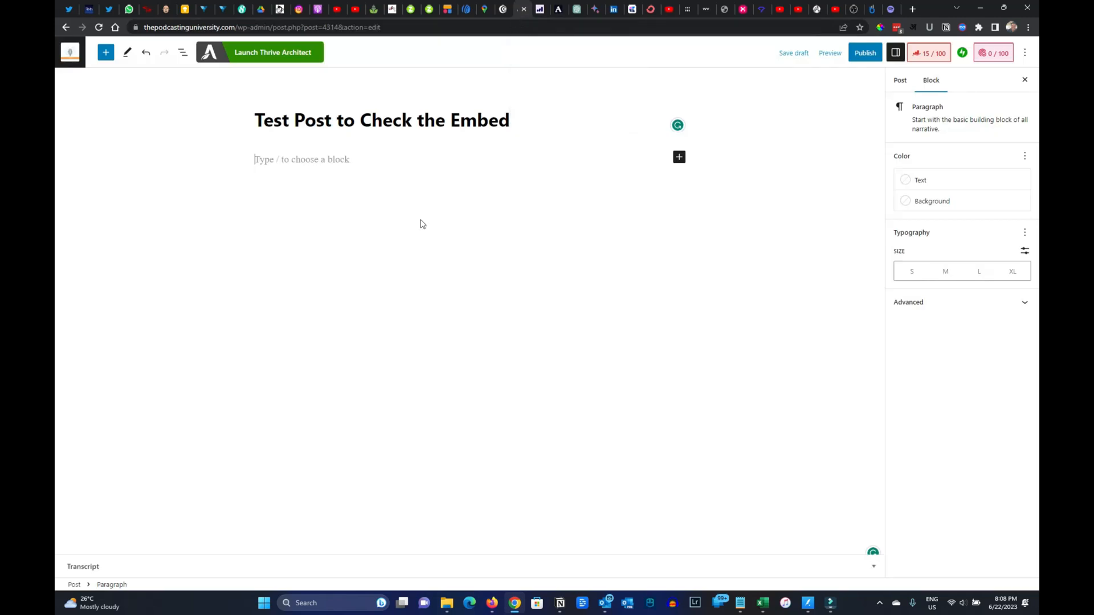
Add a Custom HTML block to the post body and paste the copied Acast iframe embed code into it
click(679, 157)
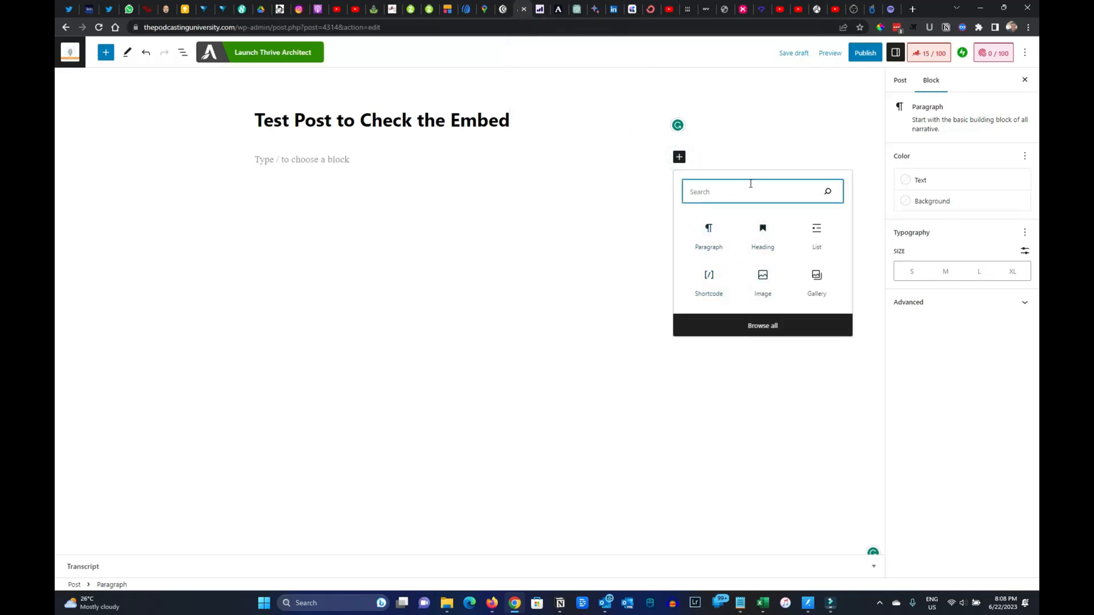
text(htm)
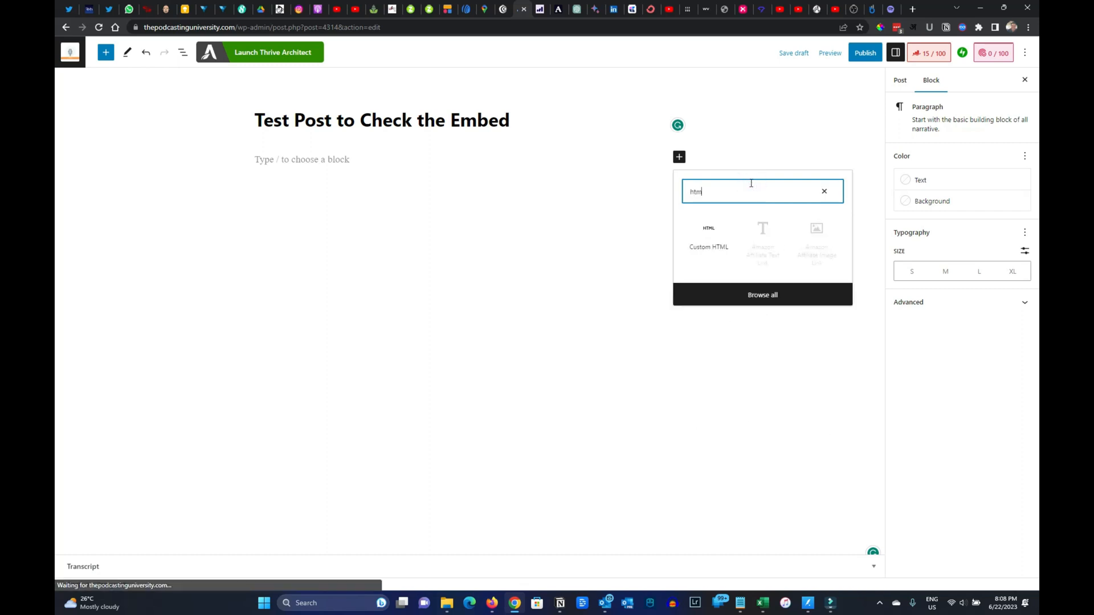
click(709, 239)
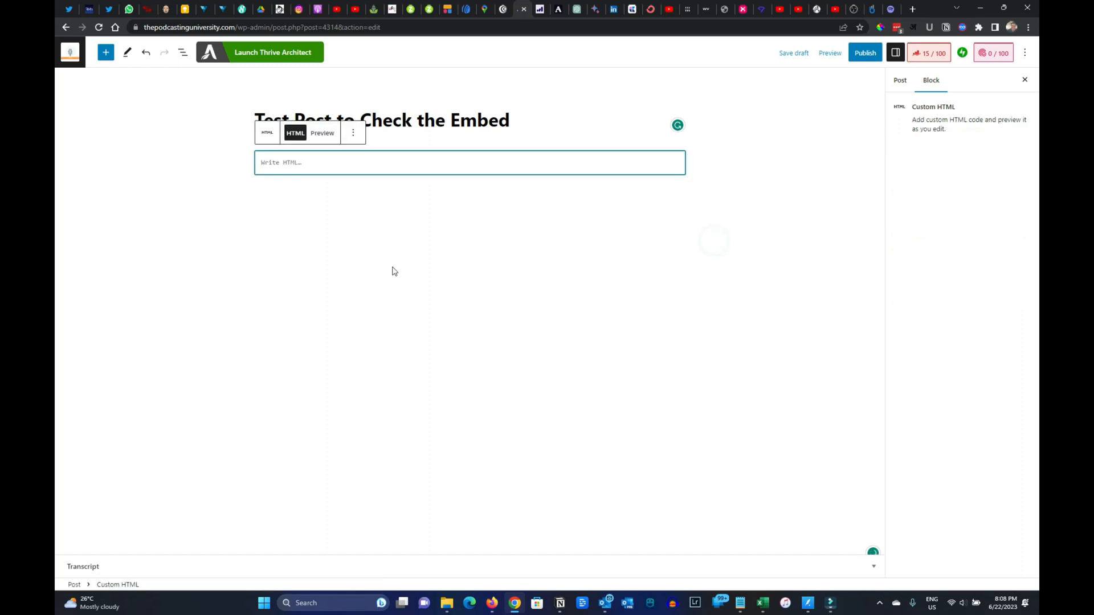
key(ctrl+v)
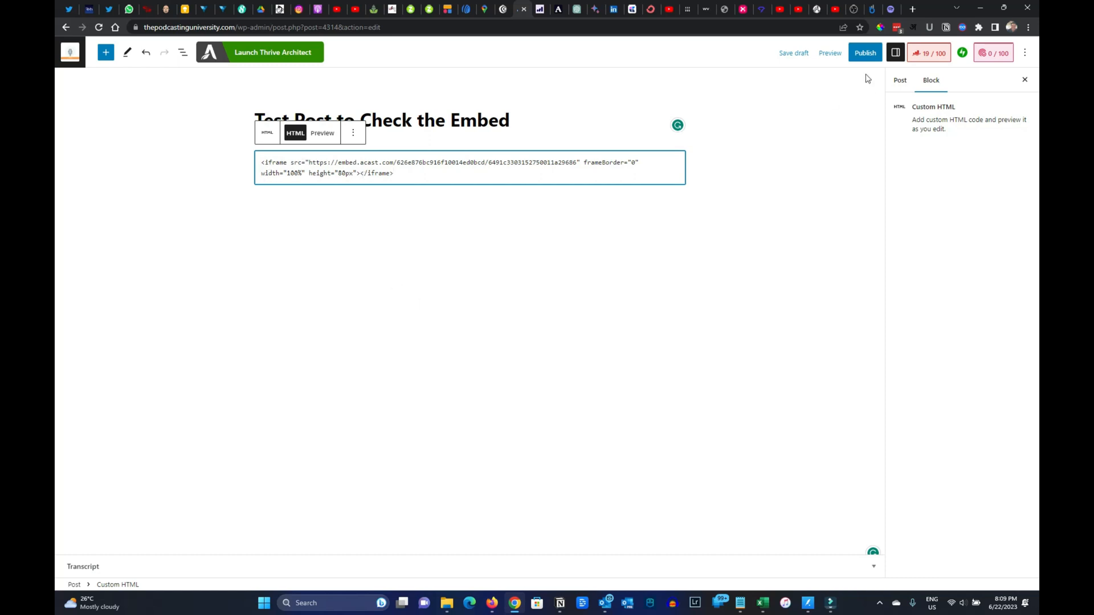
Save the post as a draft, preview the embedded player in a new tab and close the preview
click(788, 52)
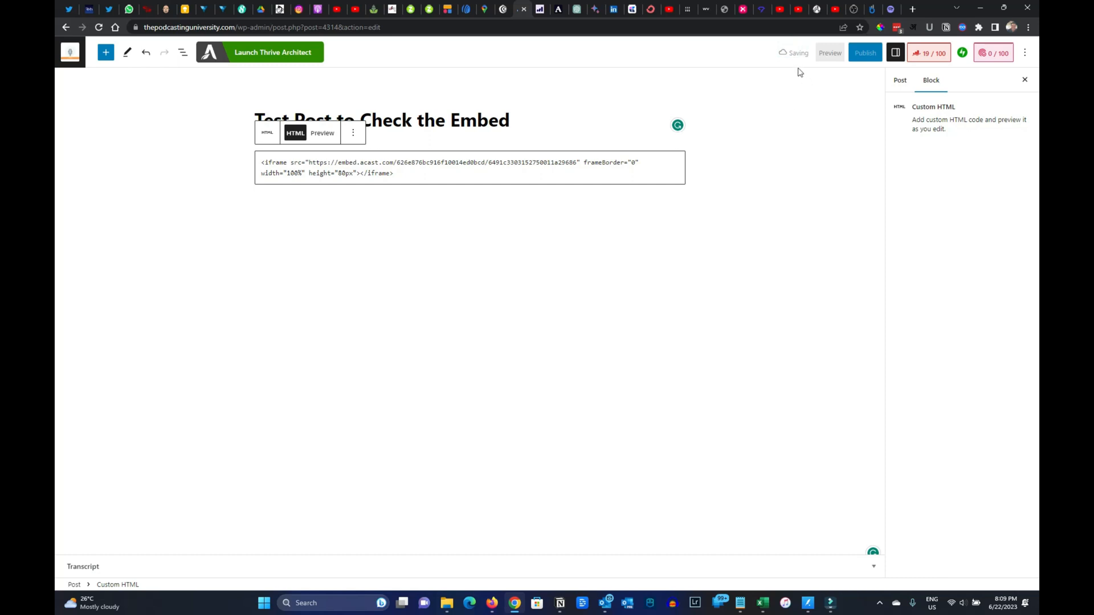
click(832, 53)
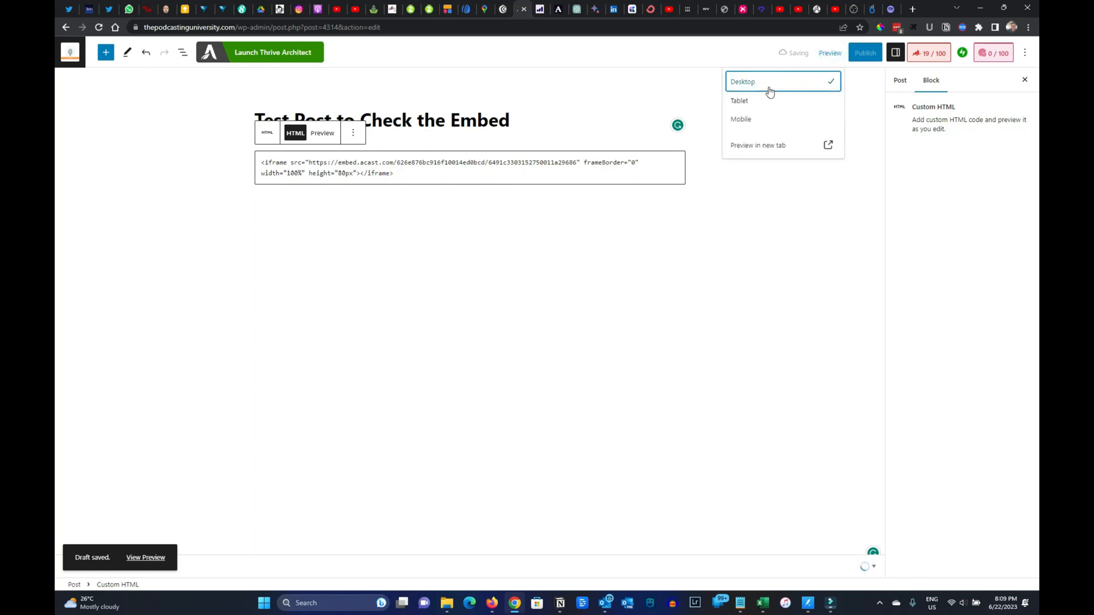
click(826, 145)
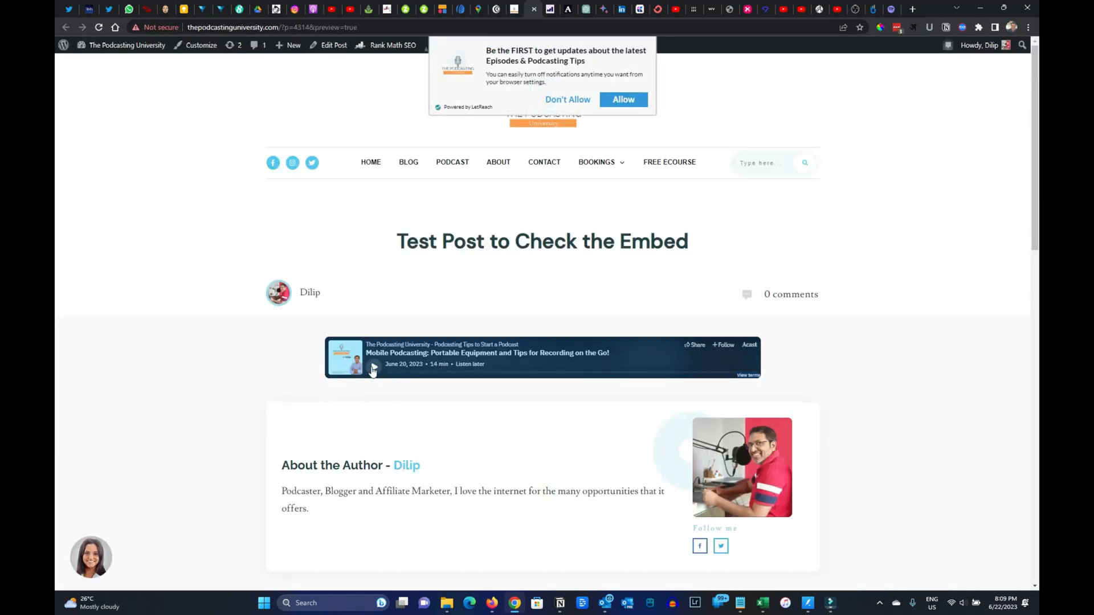
click(696, 350)
click(741, 349)
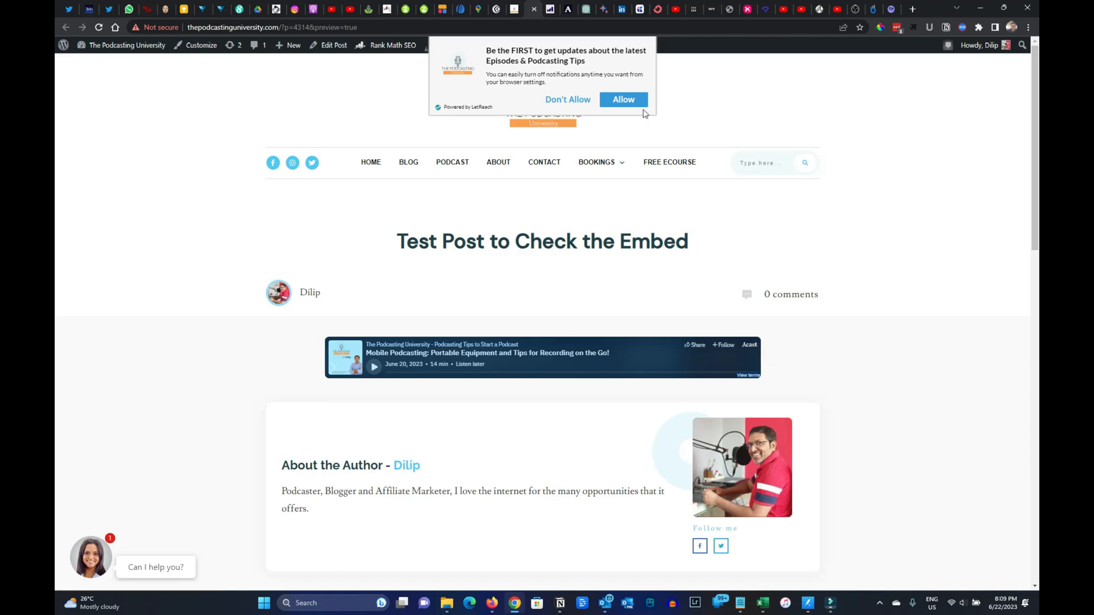
click(531, 10)
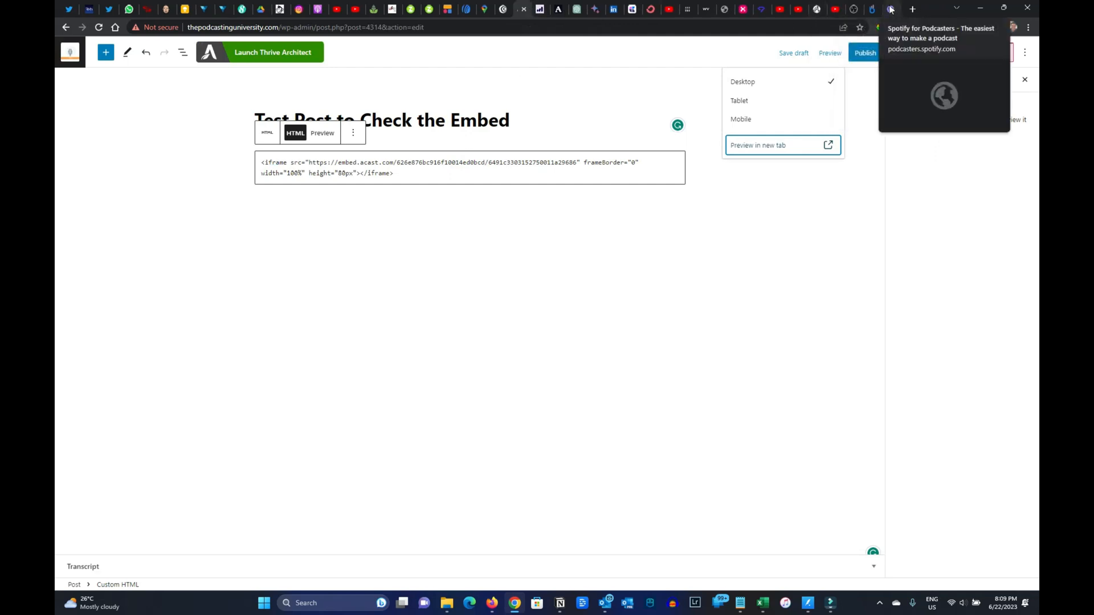
Switch to Spotify for Podcasters and copy the embed code of the episode "The Step-by-Step Process to Setup a List Building System for Your Blog"
click(890, 10)
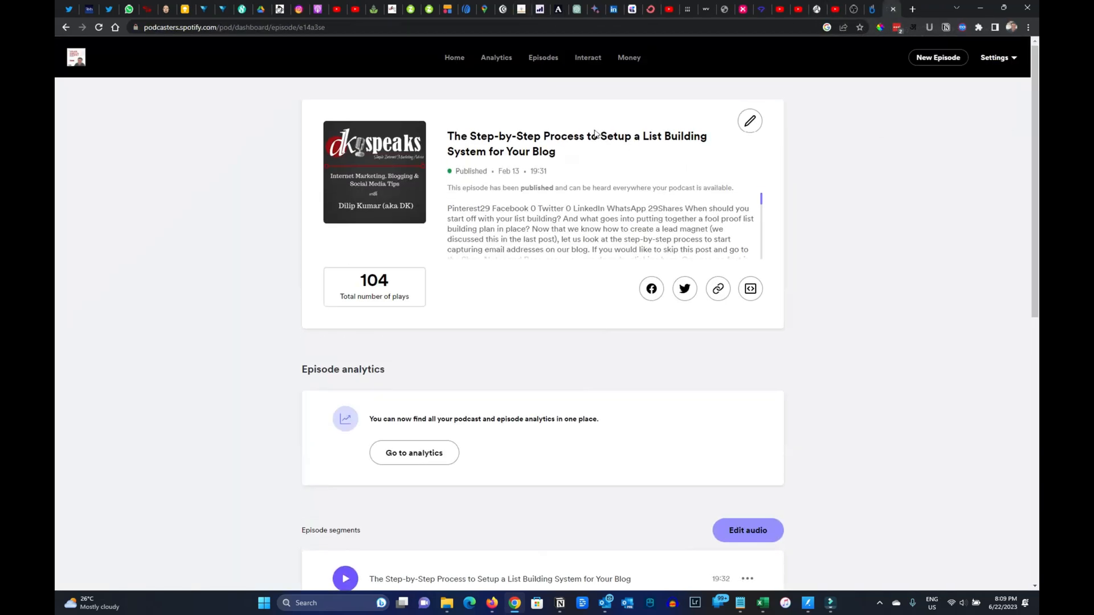
scroll(286, 276, down, 6)
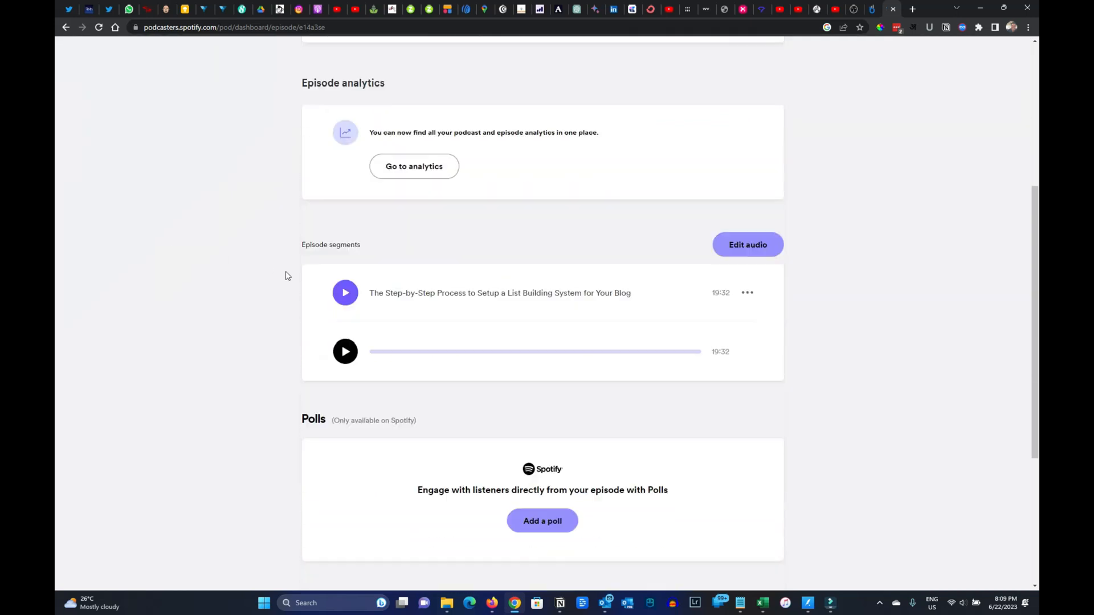
scroll(286, 276, up, 6)
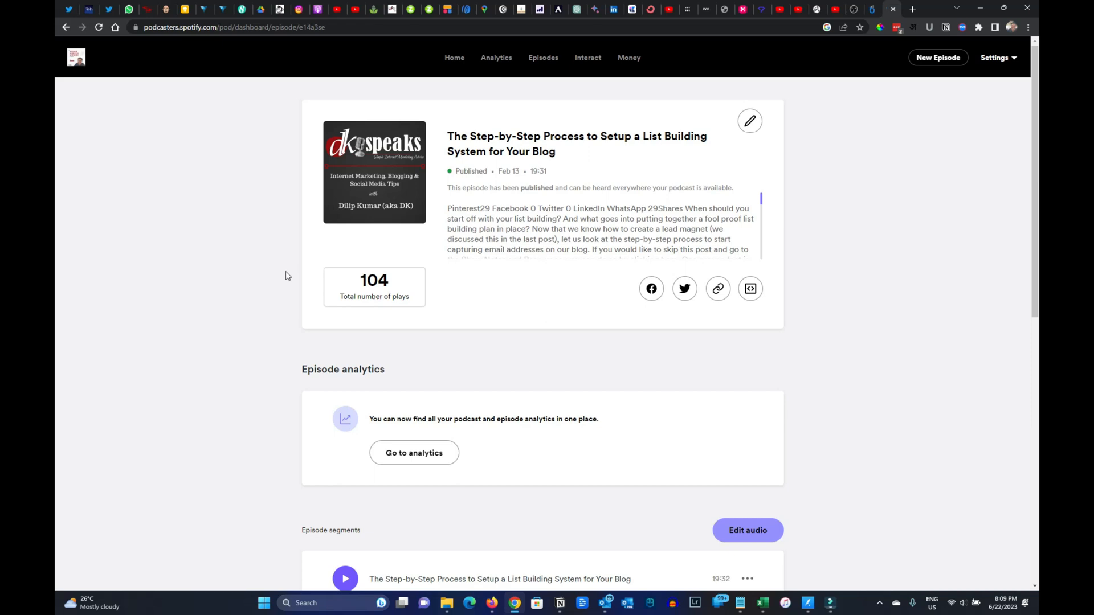
scroll(286, 276, down, 3)
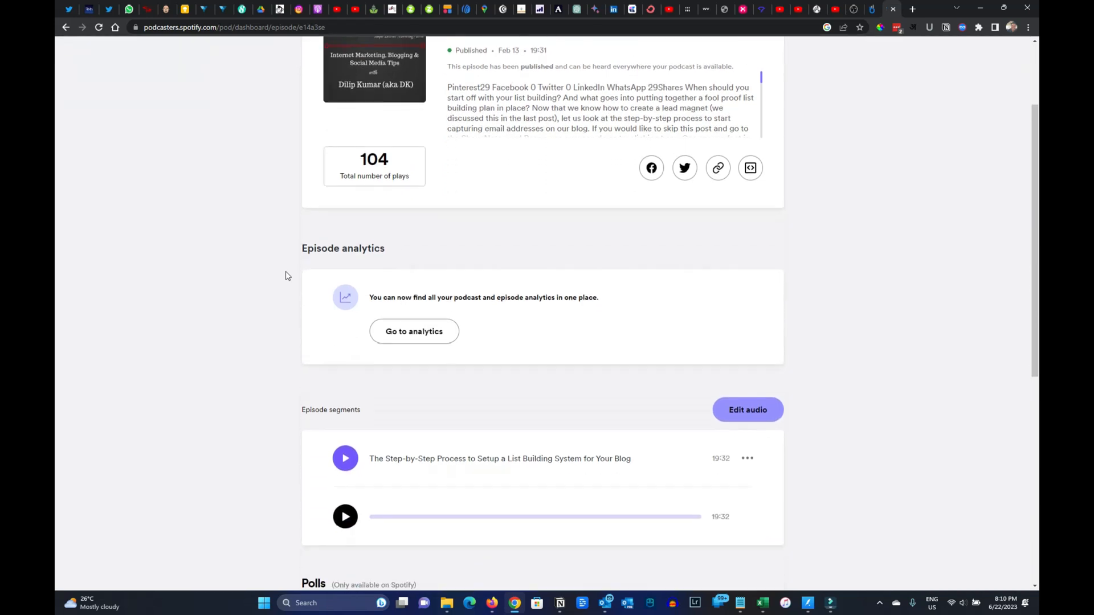
scroll(286, 276, down, 1)
scroll(287, 276, up, 4)
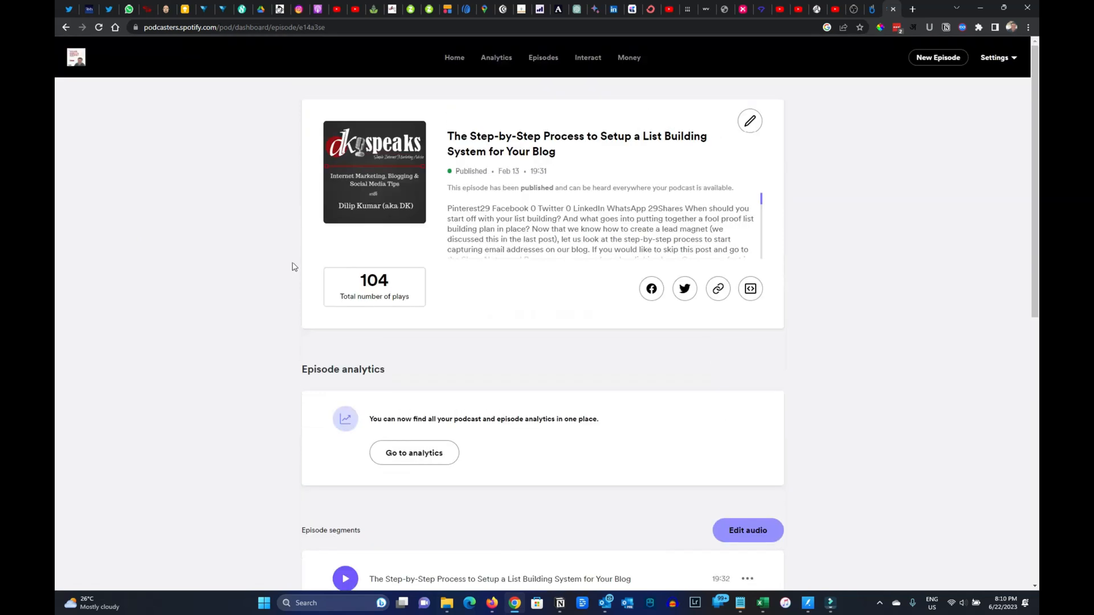
click(752, 291)
Return to the WordPress test post and replace the Custom HTML block's code with the copied Spotify for Podcasters iframe embed code
click(520, 9)
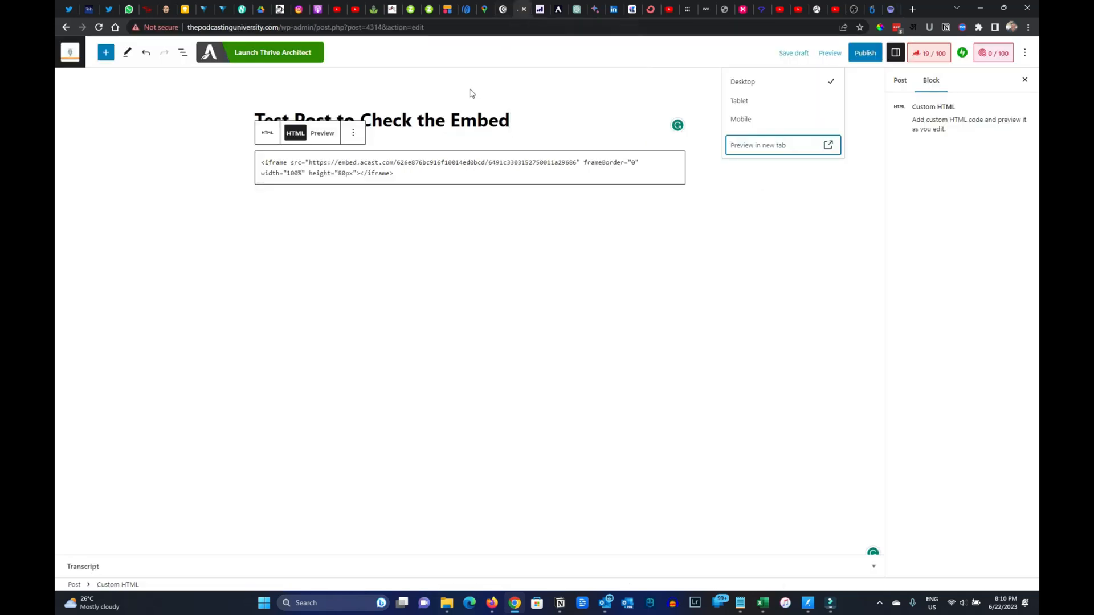
click(274, 162)
double_click(273, 162)
key(ctrl+a)
text(<iframe src="https://podcasters.spotify.com/pod/show/dkspeaks/embed/episodes/The-Step-by-Step-Process-to-Setup-a-List-Building-System-for-Your-Blog-e14a3se" height="102px" width="400px" frameborder="0" scrolling="no"></iframe>)
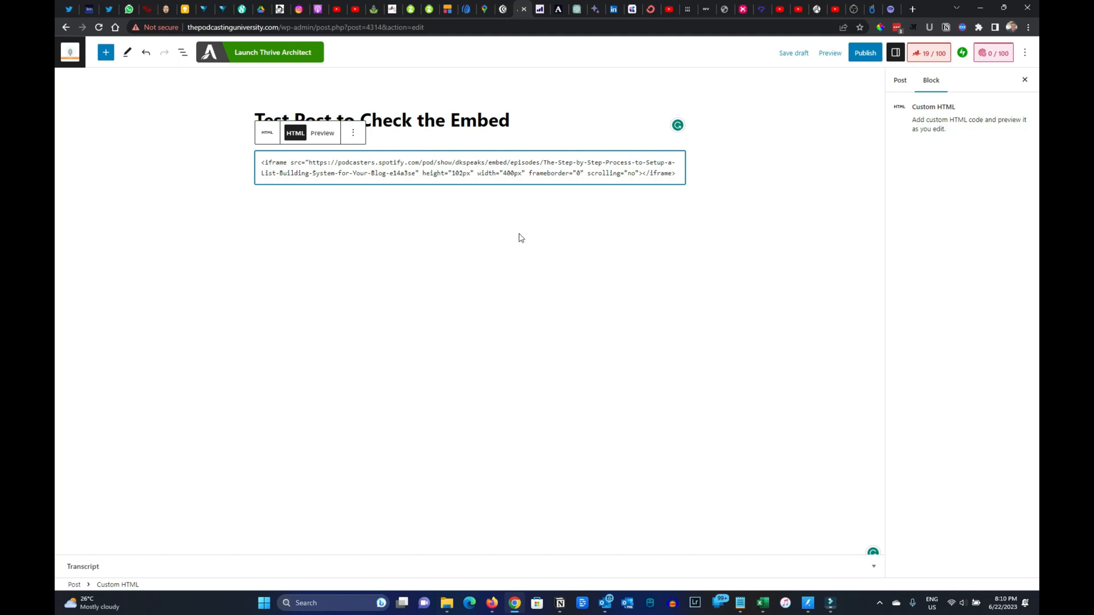
Save the post with the Spotify embed as a draft and preview it in a new tab
click(792, 57)
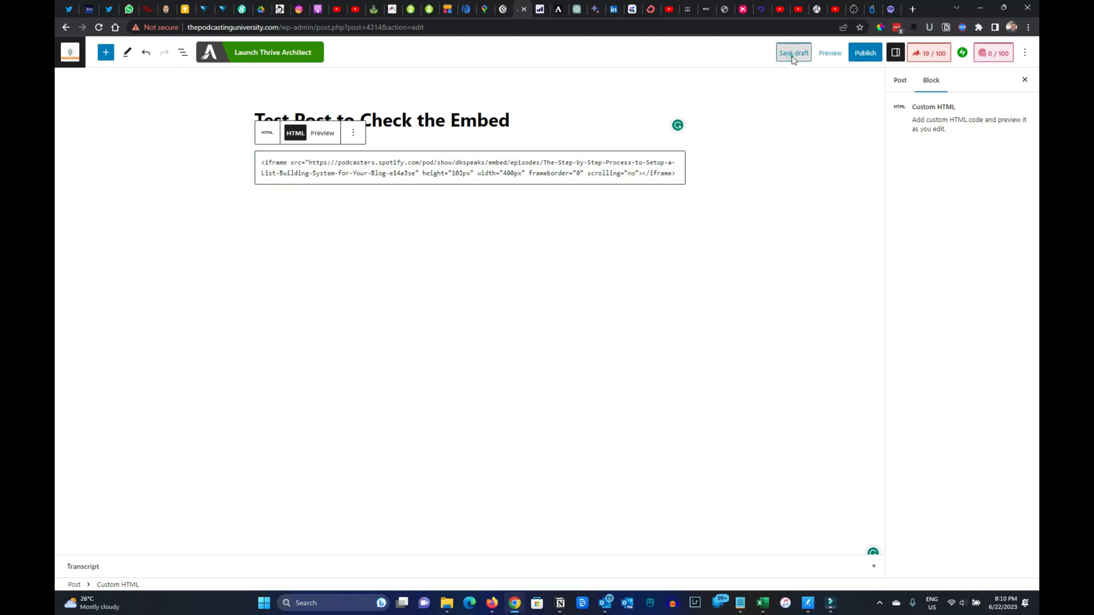
click(830, 53)
click(787, 150)
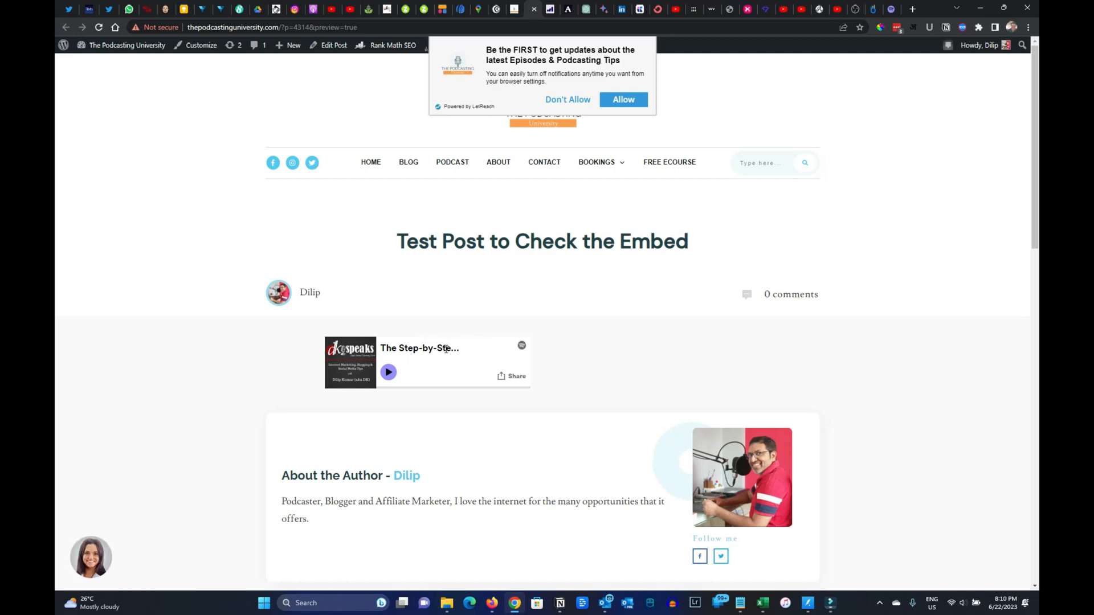
Switch to bCast, open the podcast's episode list and copy the embed code of episode 219, "Simple 2 Ingredient Mango Ice Cream Recipe at home!"
click(891, 10)
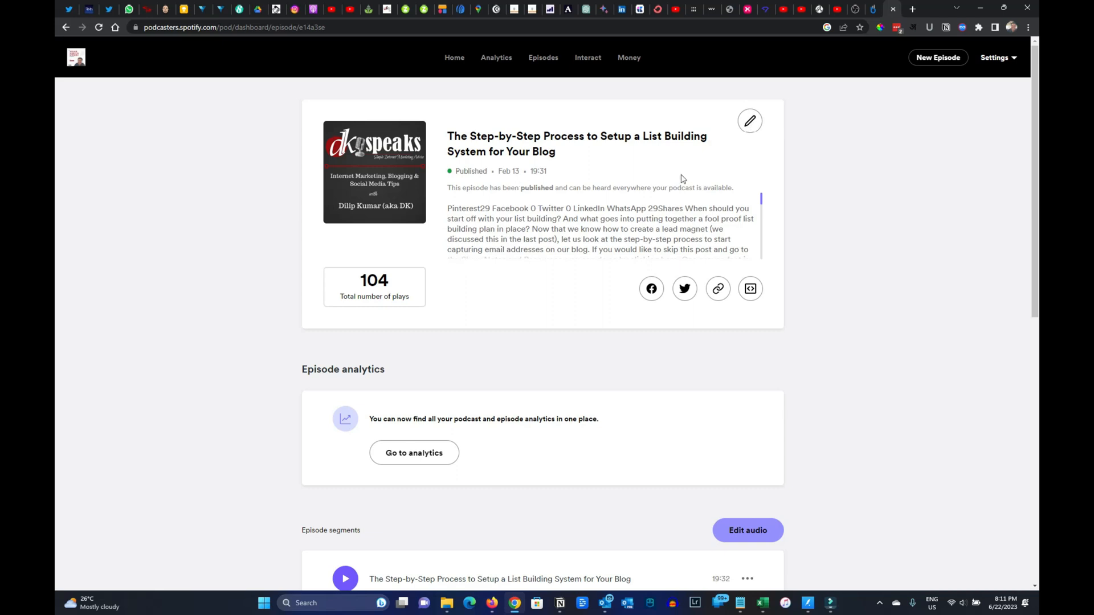
click(872, 9)
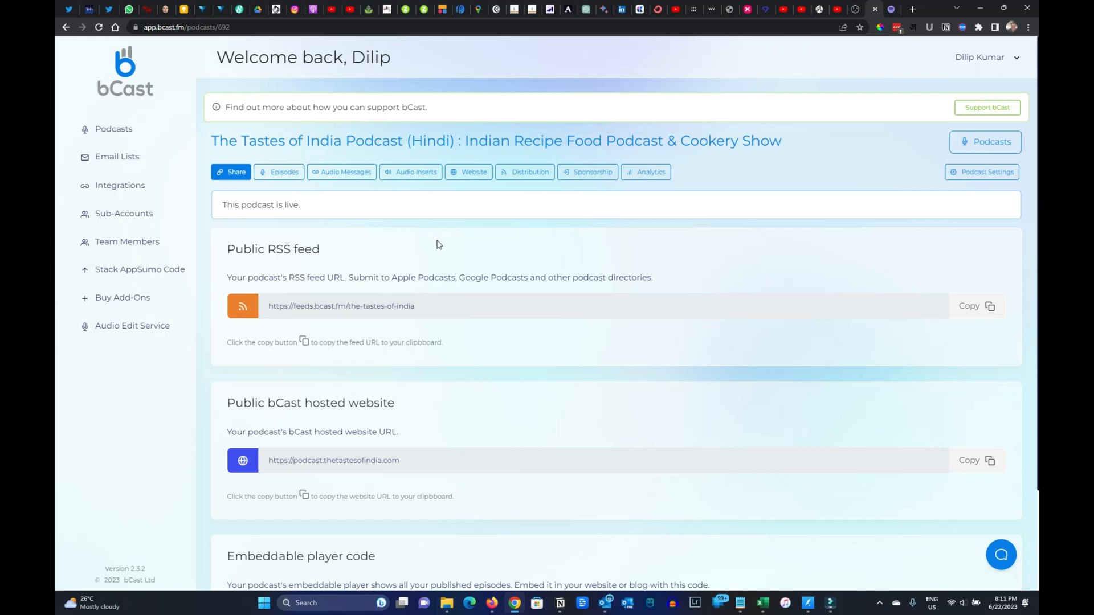
scroll(439, 244, down, 2)
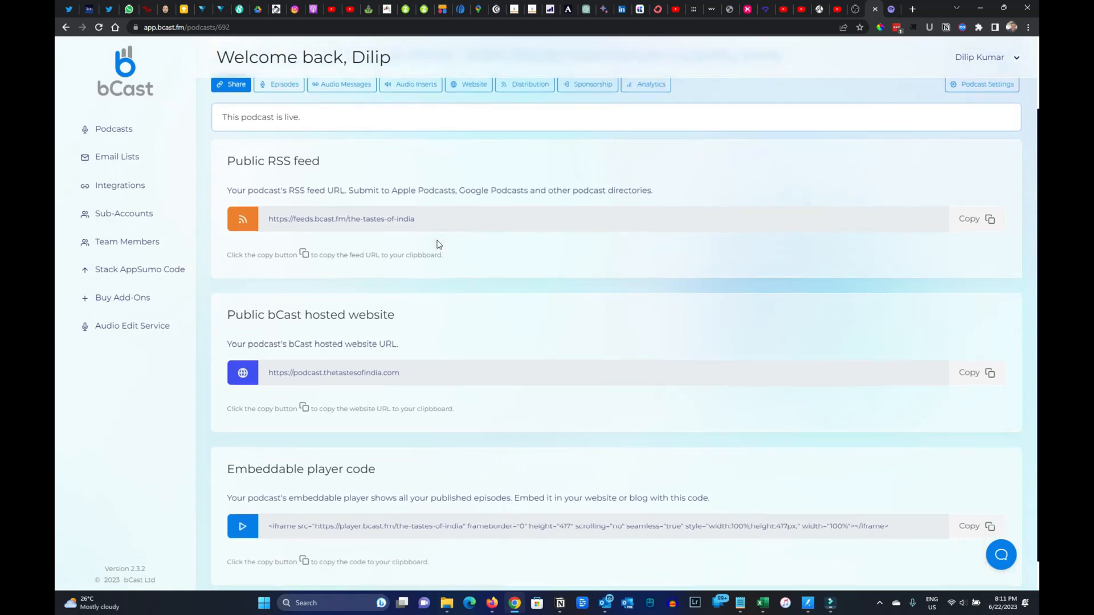
scroll(439, 245, up, 2)
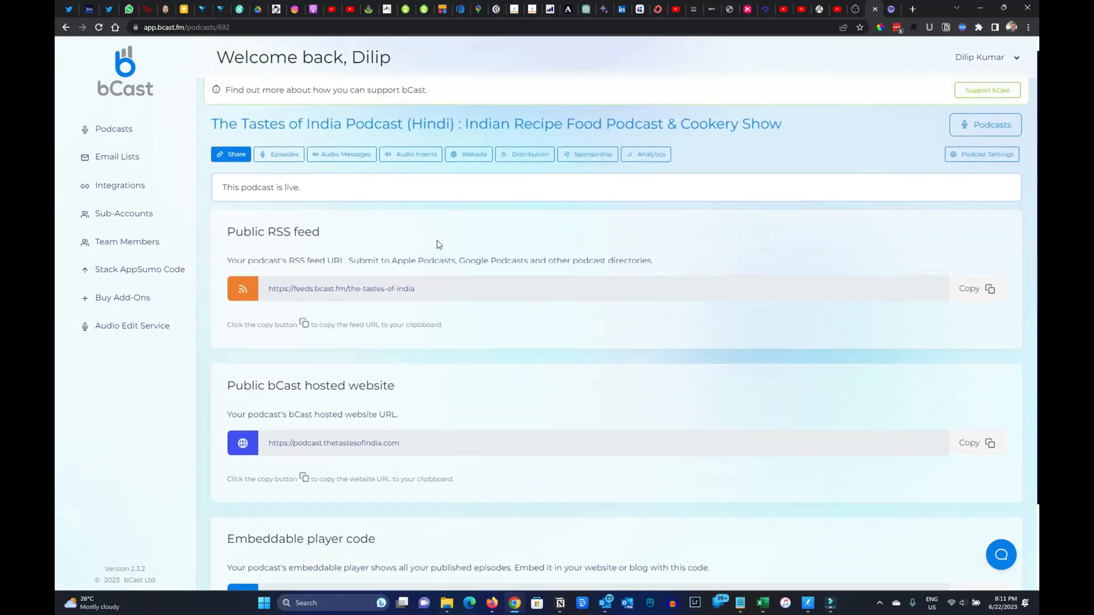
click(288, 158)
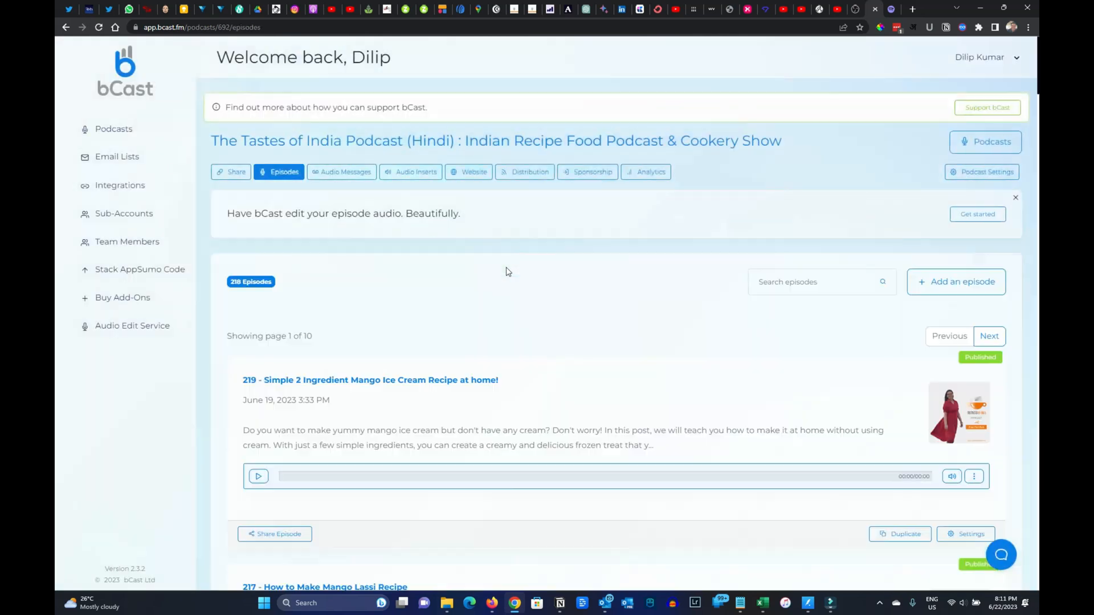
scroll(507, 272, down, 5)
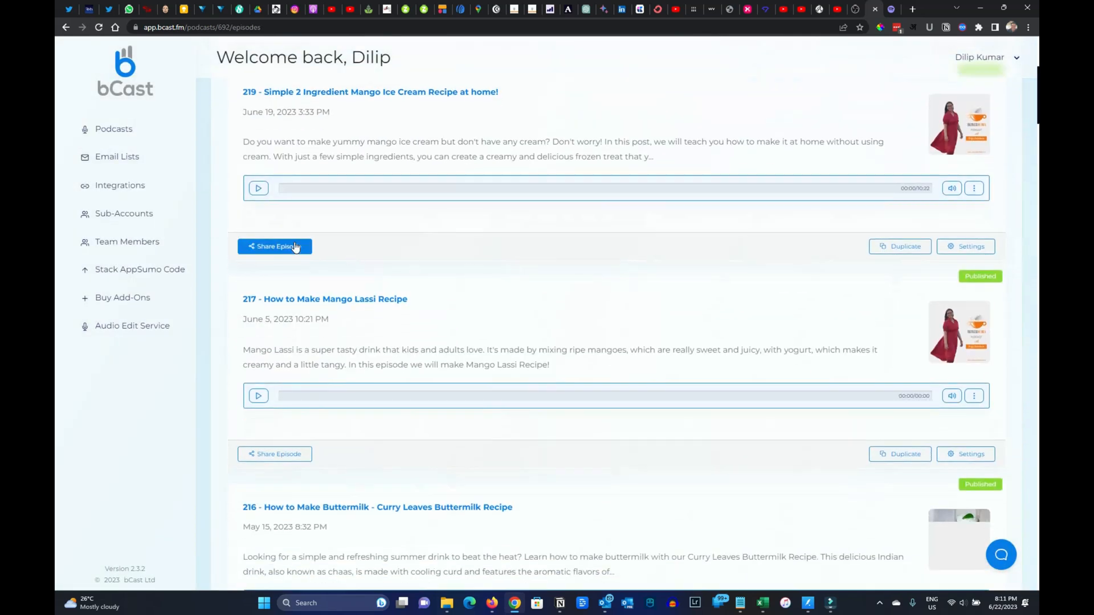
click(293, 247)
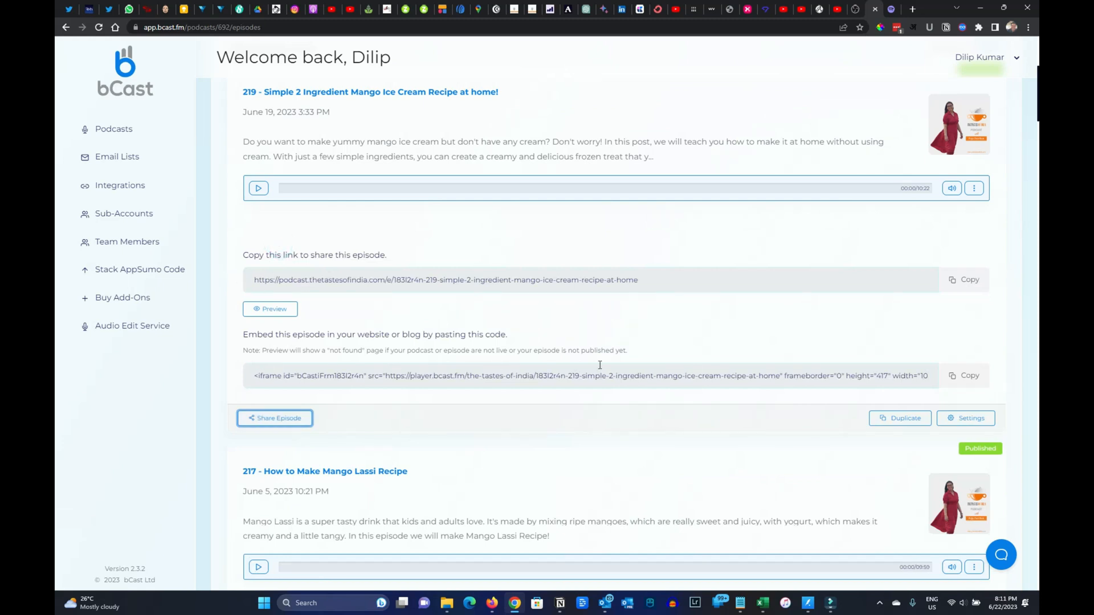
click(968, 377)
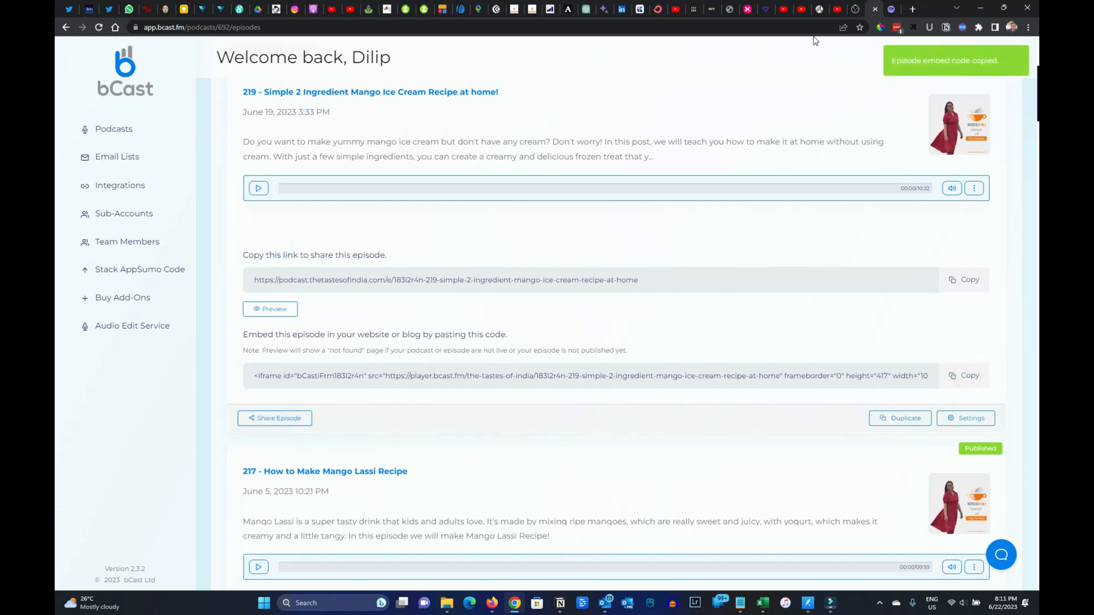
Return to the WordPress test post and replace the Custom HTML block's code with the copied bCast iframe embed code
click(514, 9)
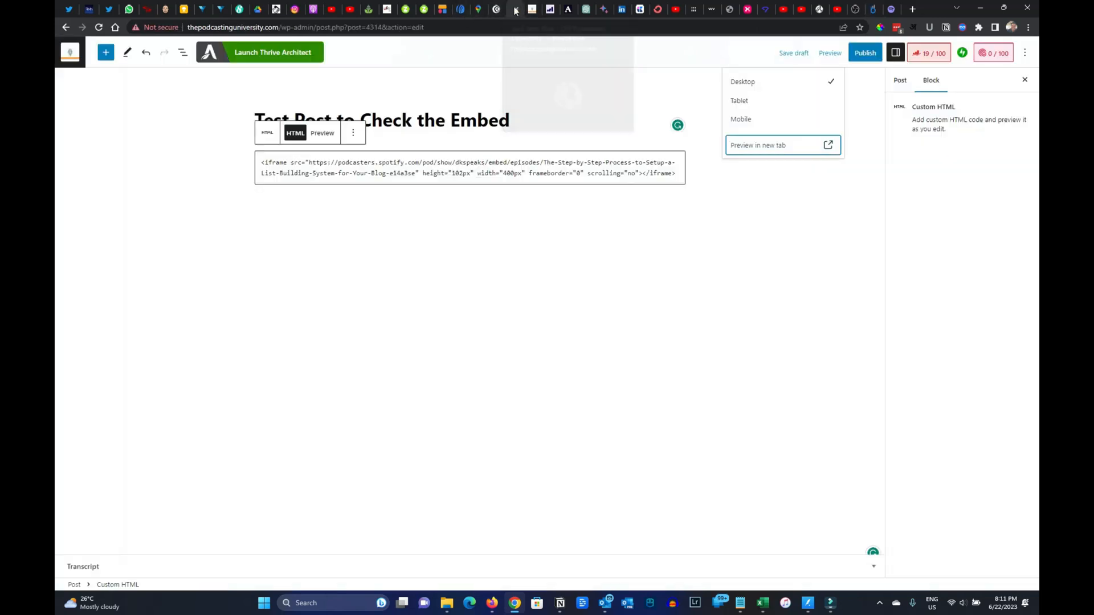
triple_click(388, 168)
key(ctrl+v)
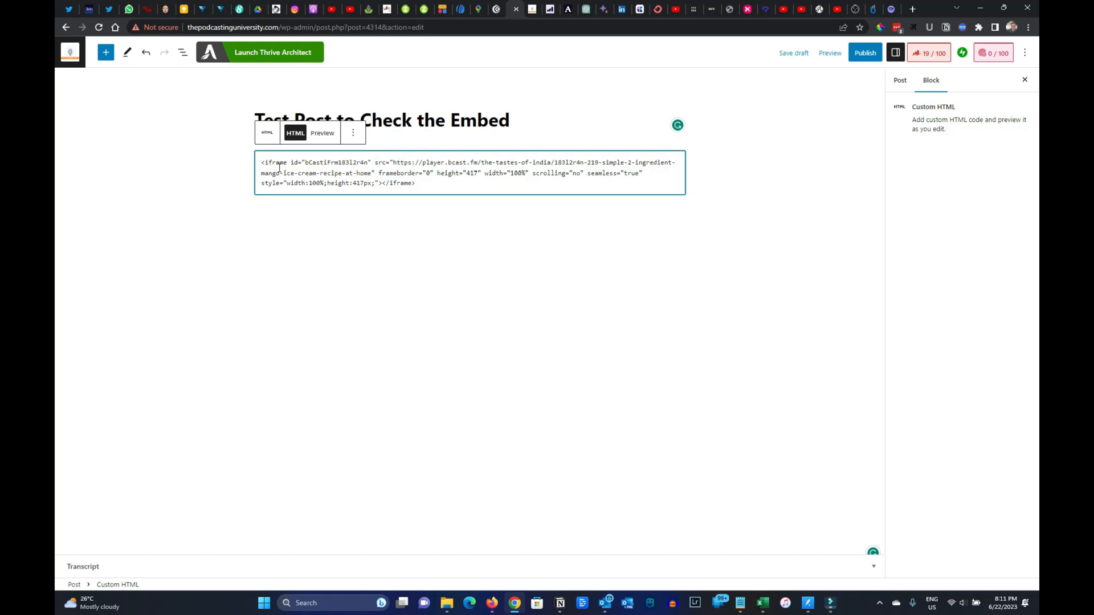
Save the draft, check the embedded bCast player in a new-tab preview, and return to the post editor
click(794, 53)
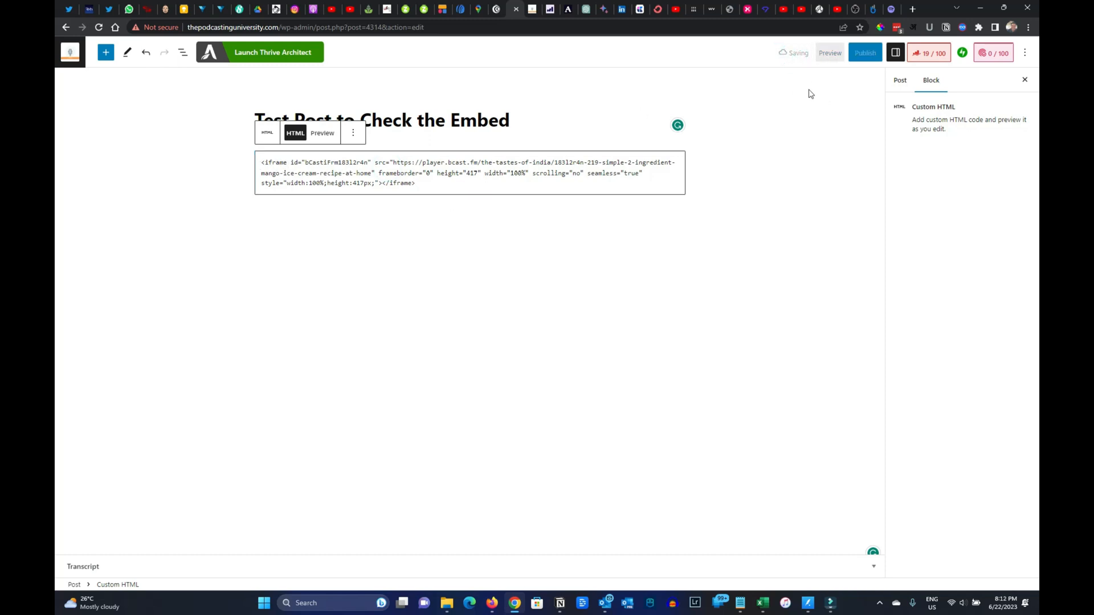
click(827, 55)
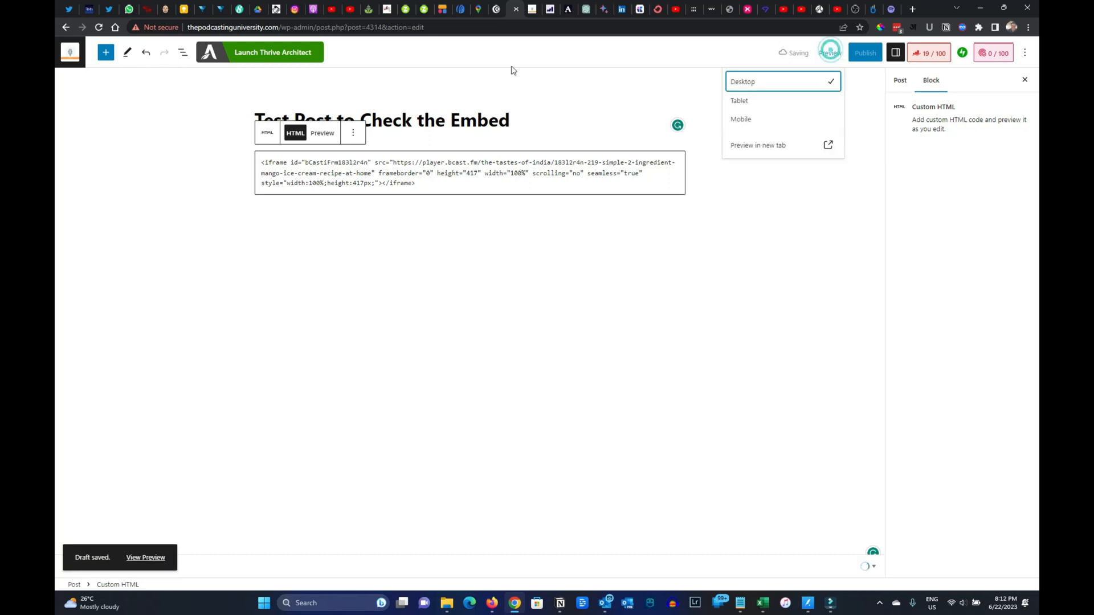
click(826, 145)
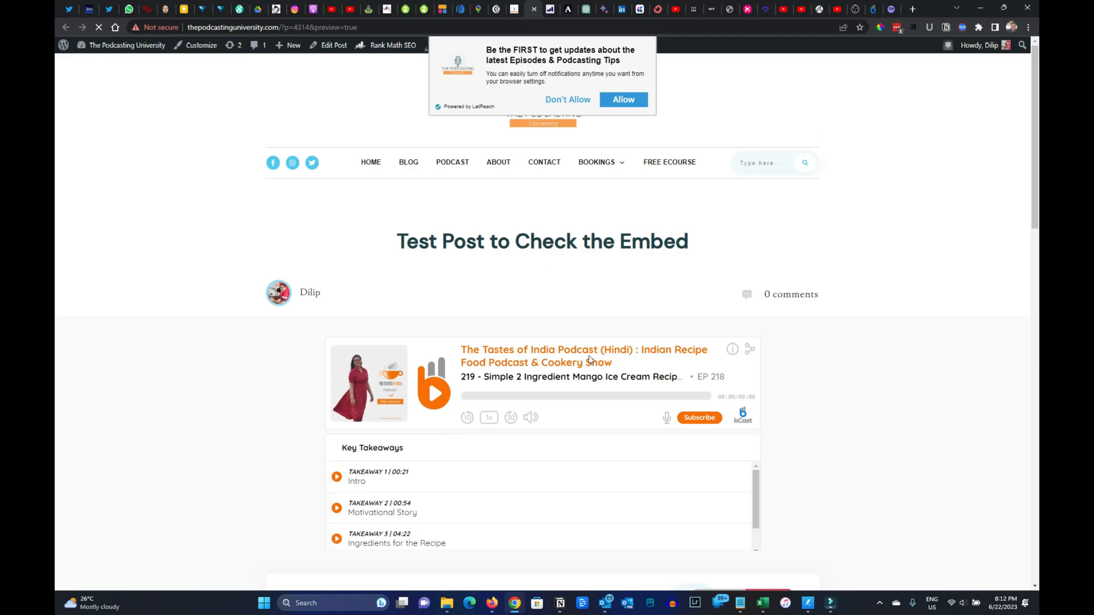
scroll(801, 441, down, 2)
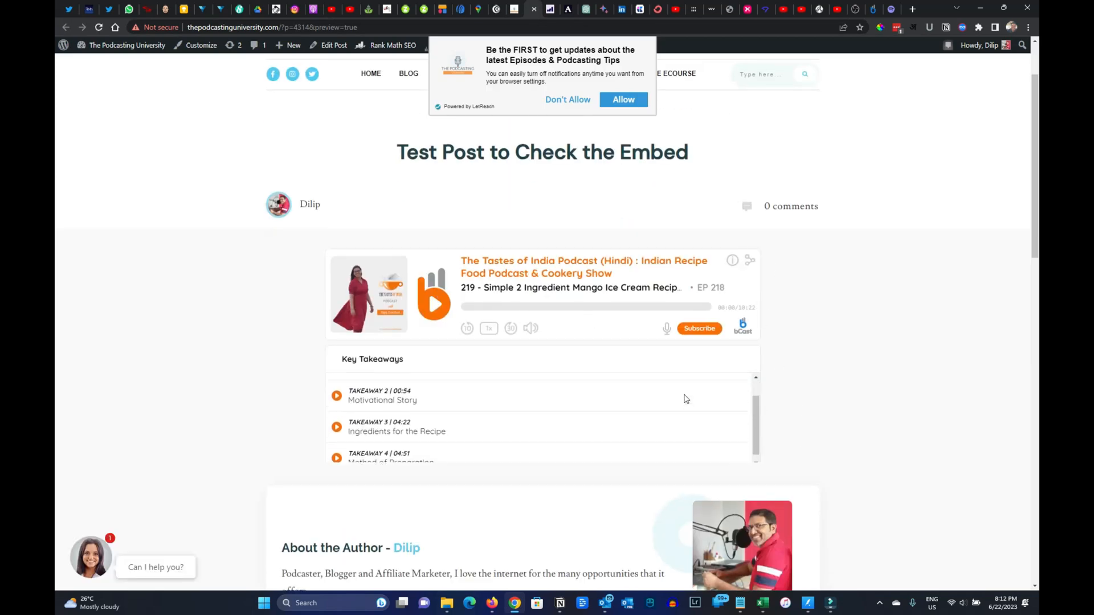
scroll(854, 290, up, 2)
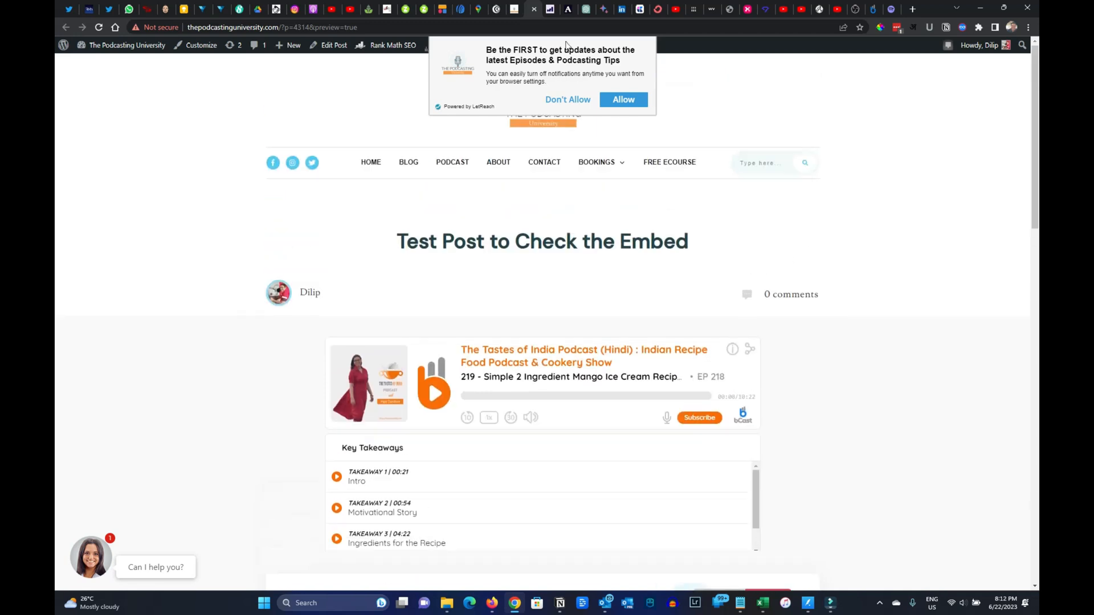
click(512, 9)
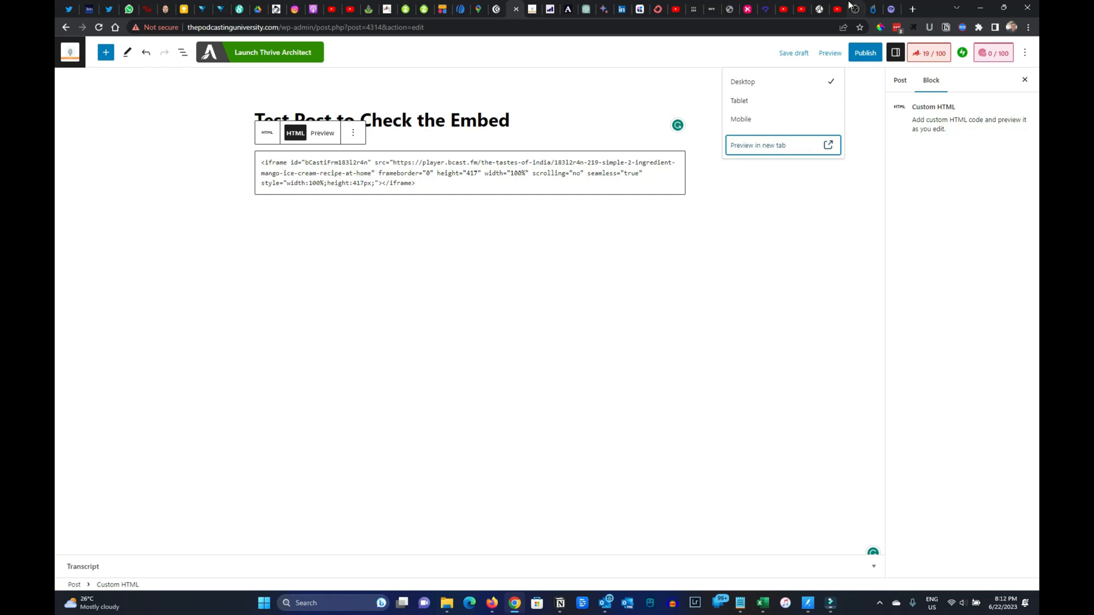
Open The Podcasting University show in Fusebox and examine its player page and the list of single track players
click(914, 9)
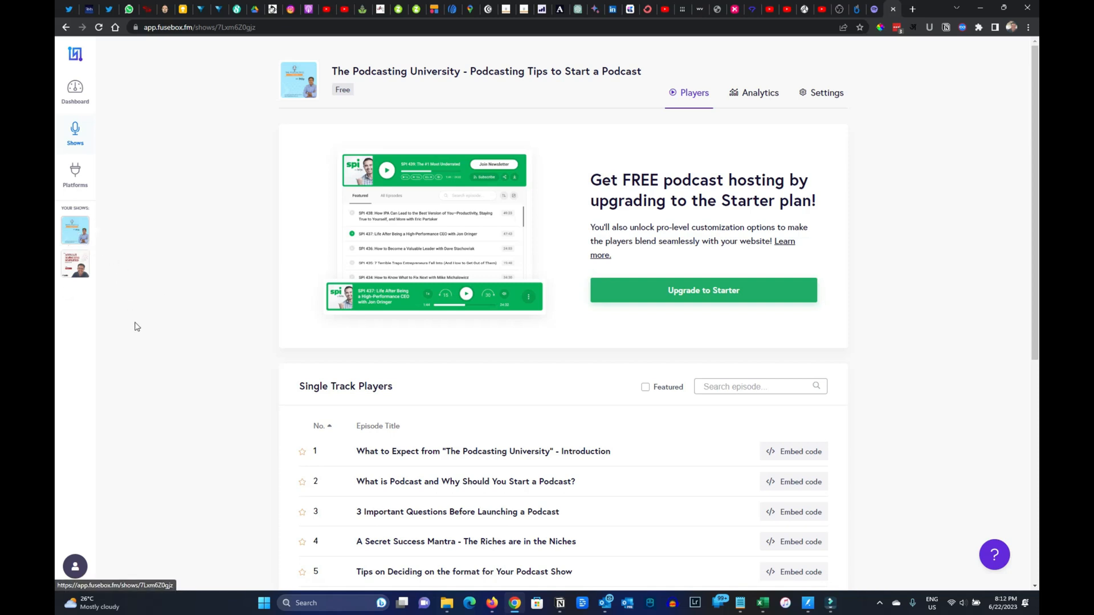
scroll(158, 205, down, 1)
scroll(158, 205, up, 1)
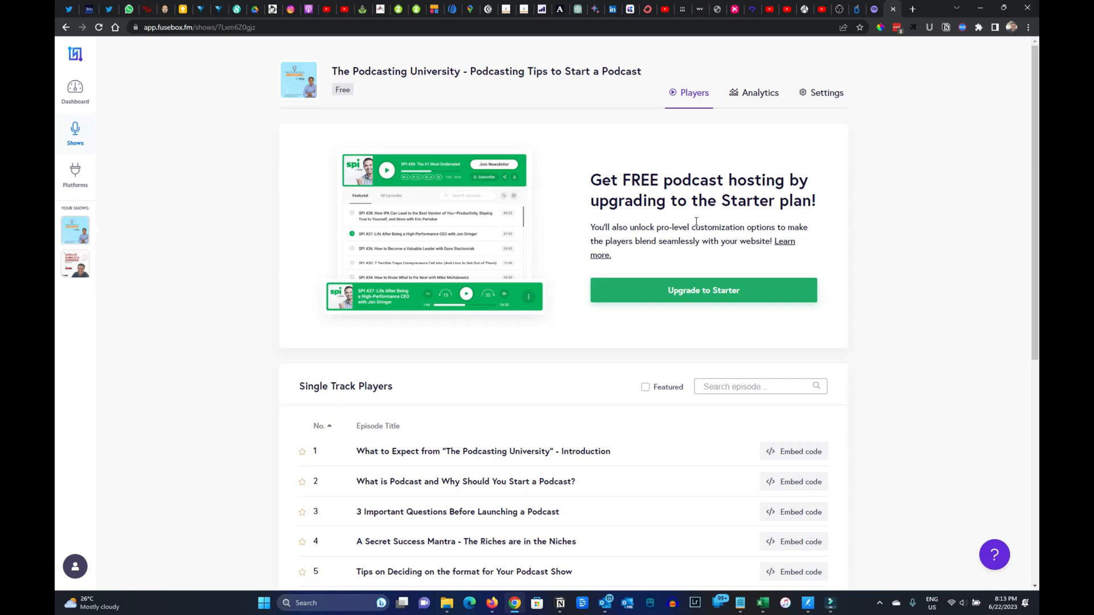
scroll(696, 222, down, 1)
scroll(696, 222, up, 1)
scroll(470, 363, down, 1)
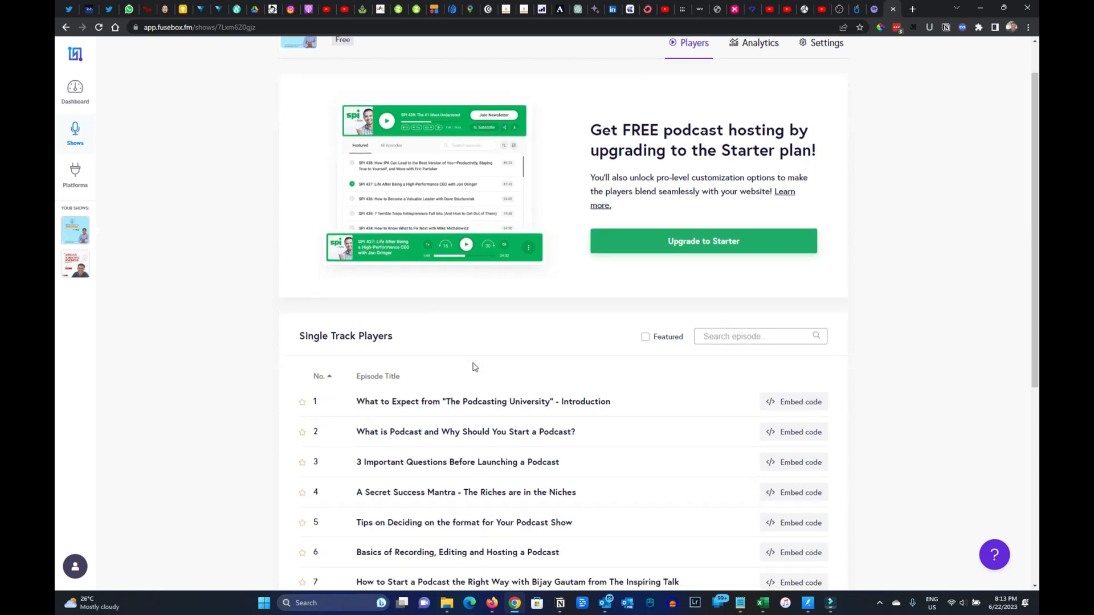
scroll(472, 367, down, 2)
scroll(674, 265, up, 2)
scroll(515, 305, up, 1)
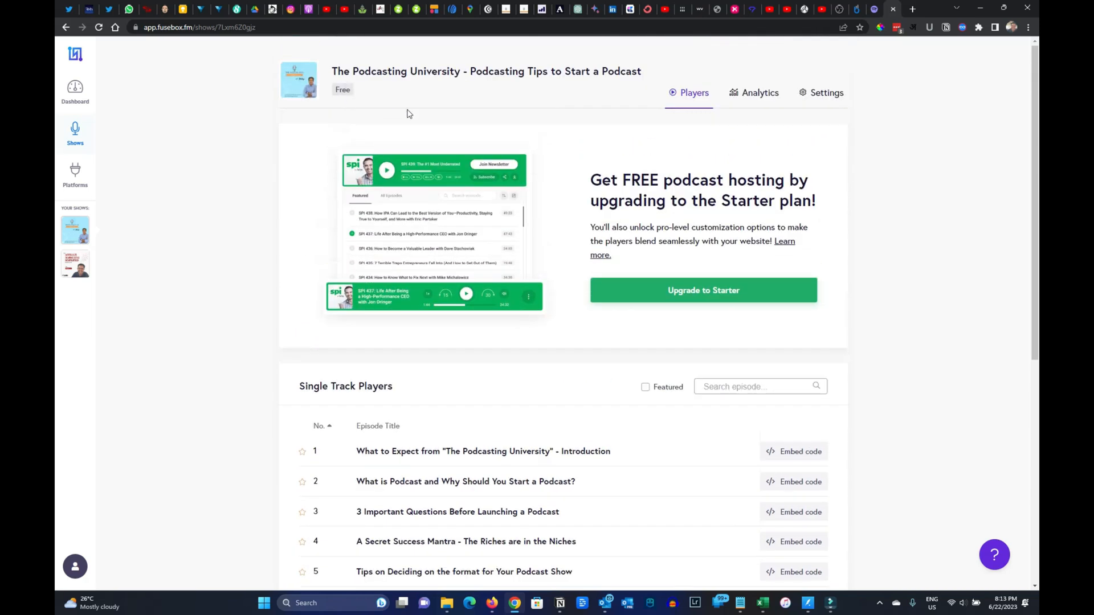
Sort the episodes by number in descending order and copy the JavaScript embed code of "Mobile Podcasting: Portable Equipment and Tips for Recording on the Go!"
click(319, 427)
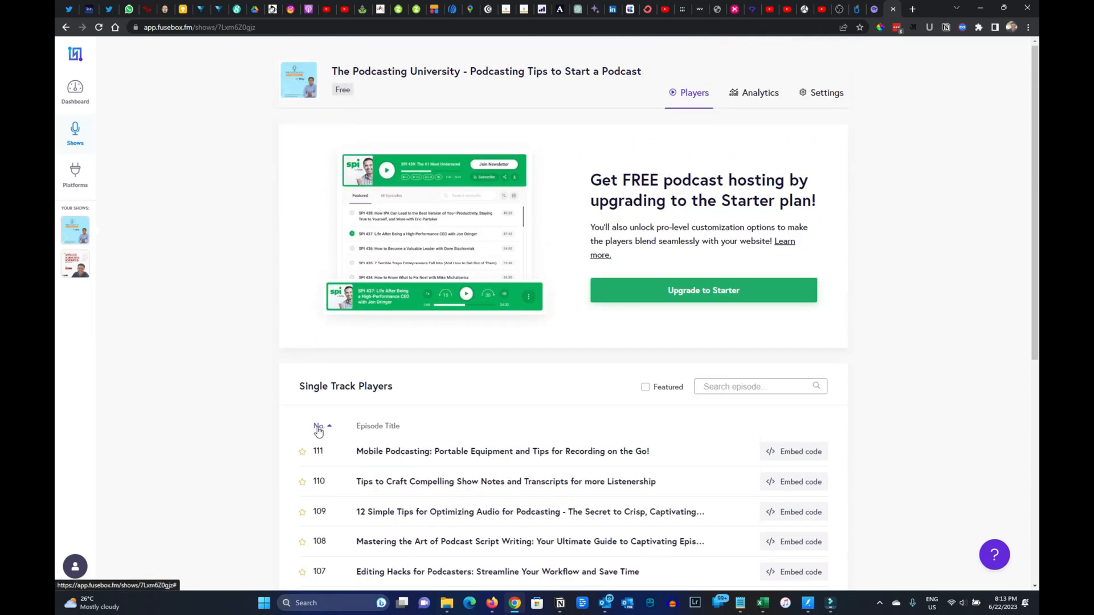
scroll(513, 390, down, 2)
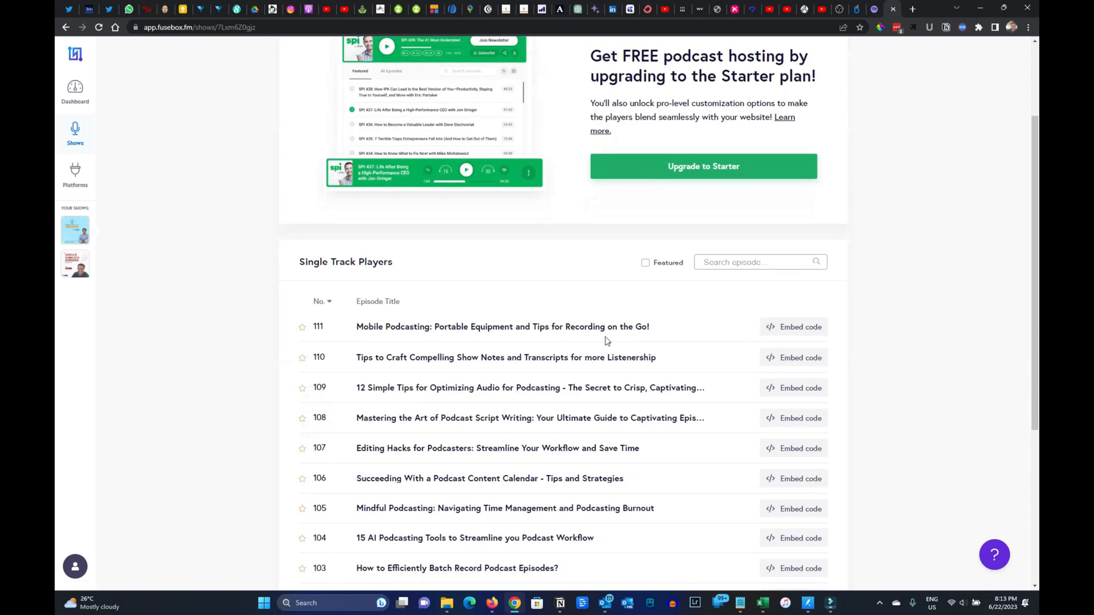
click(807, 329)
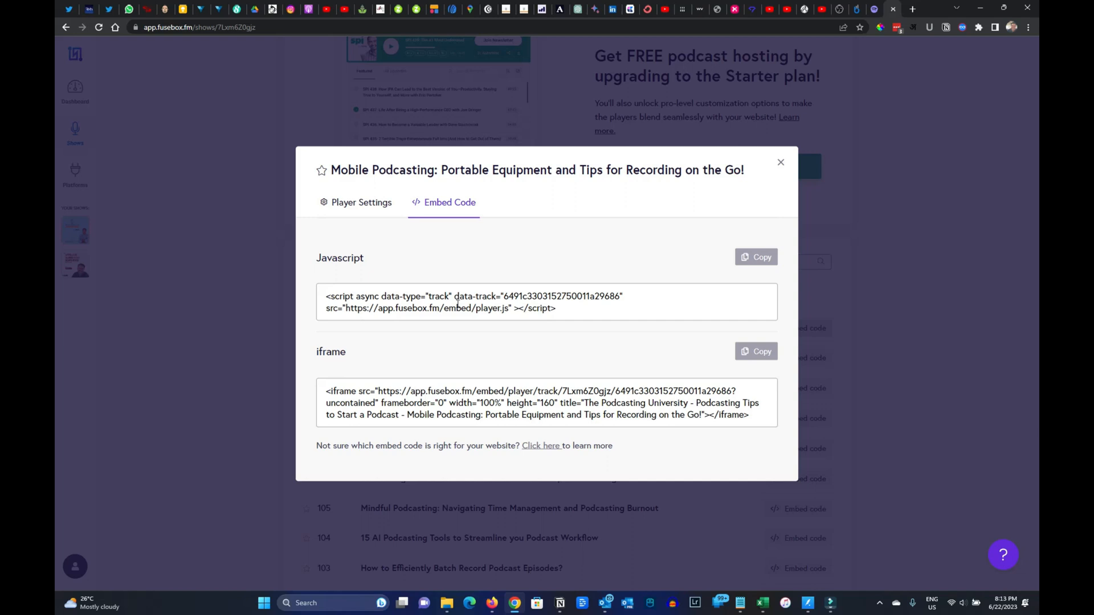
click(766, 259)
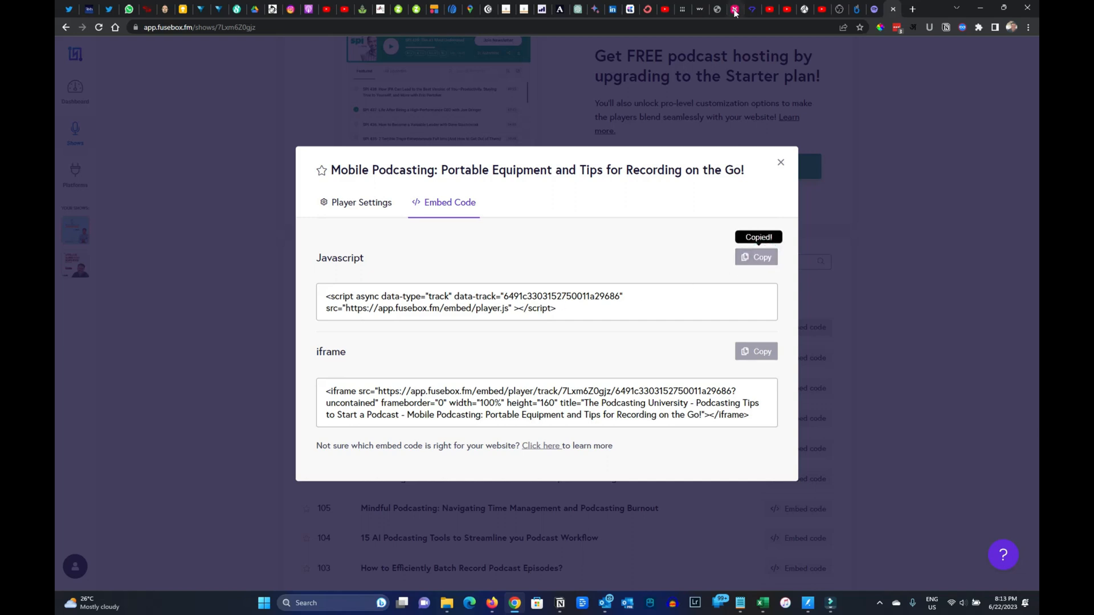
Return to the WordPress test post and replace the Custom HTML block's code with the copied Fusebox script embed code
click(506, 10)
double_click(390, 175)
key(ctrl+a)
key(ctrl+v)
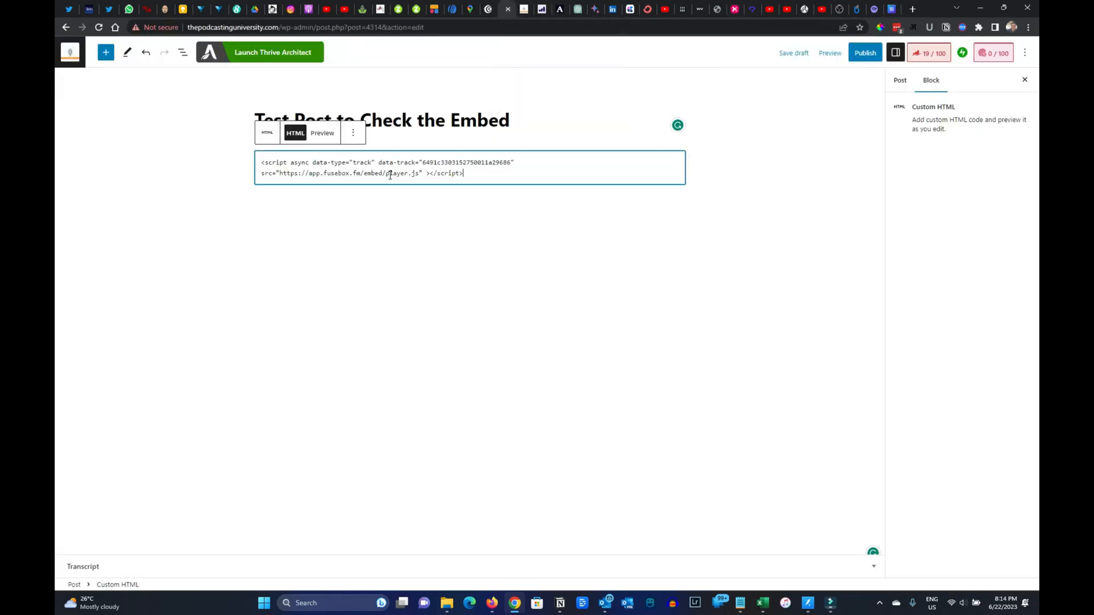
Save the post with the Fusebox embed as a draft and preview the player in a new tab
click(789, 56)
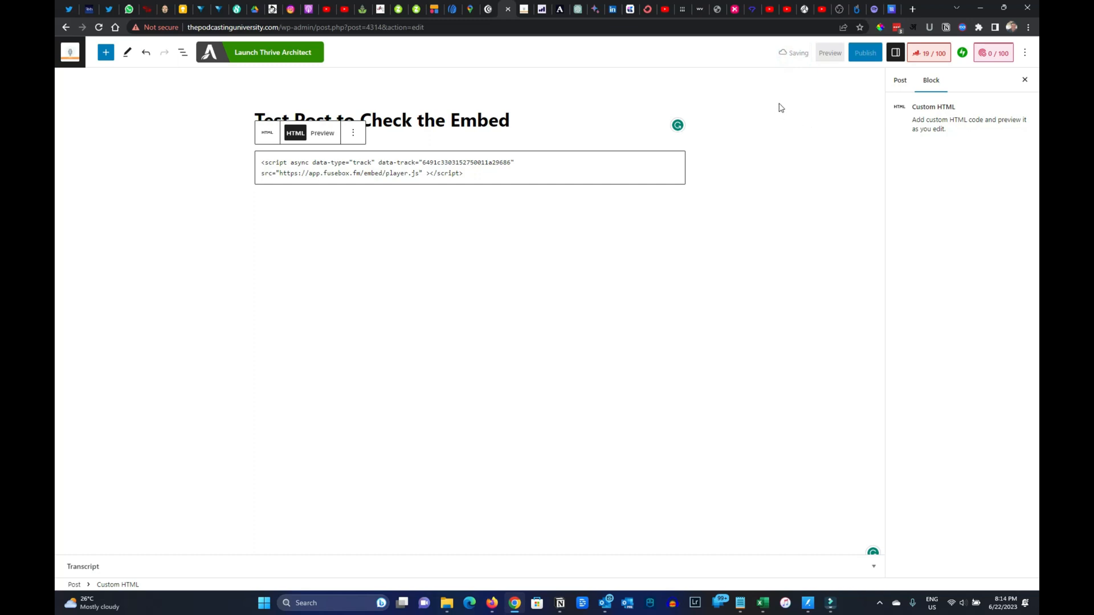
click(830, 55)
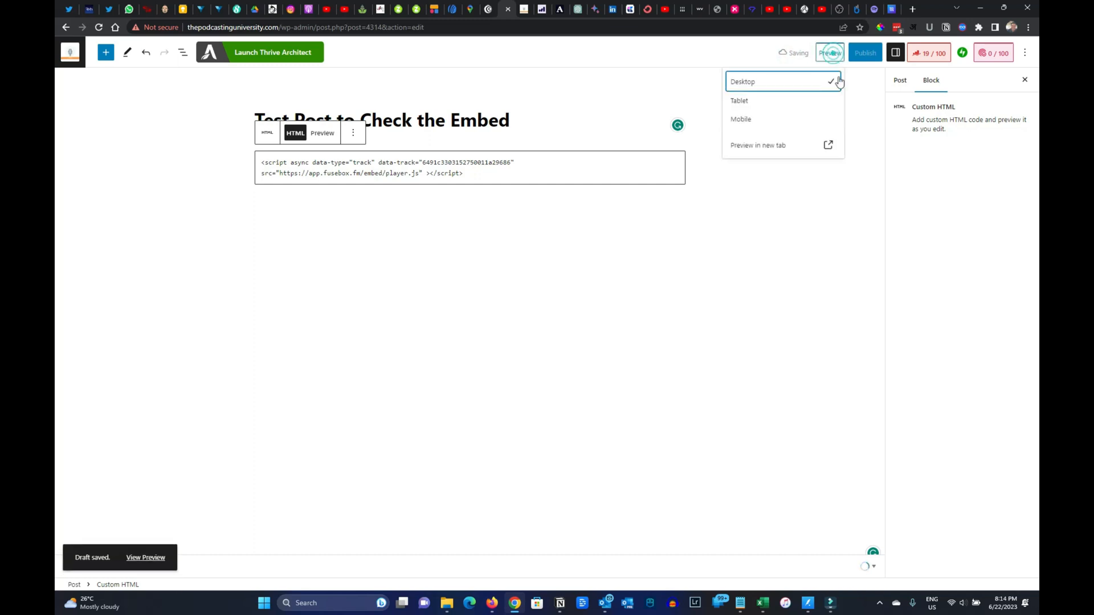
click(826, 144)
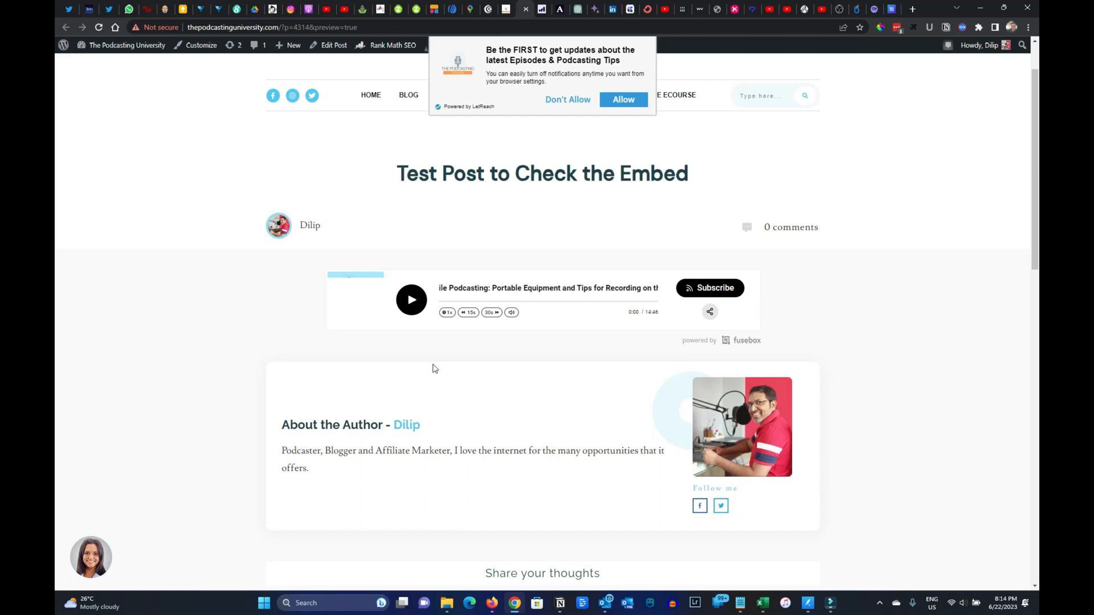